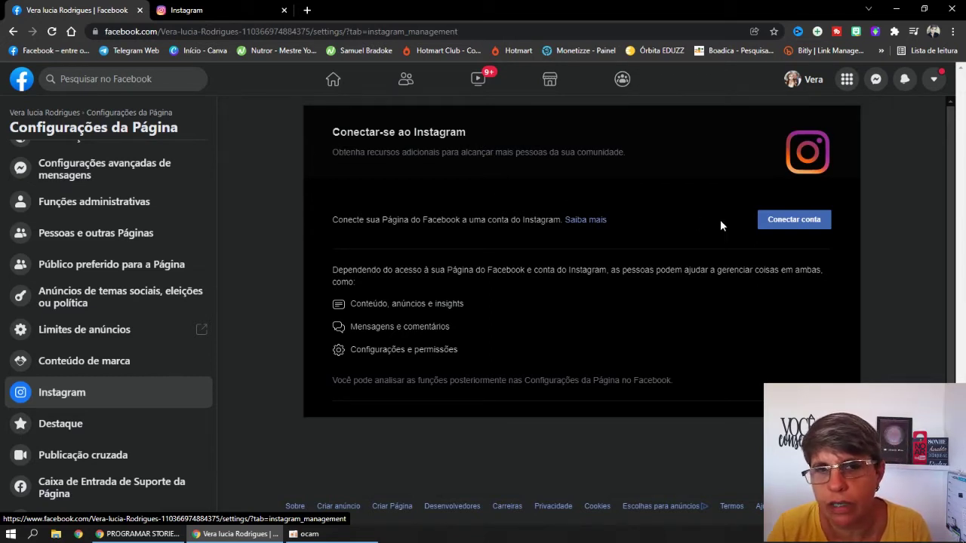
# - Connect the Facebook Page to the signed-in Instagram account, allowing Instagram message access in the inbox, and review the account details
pyautogui.click(794, 222)
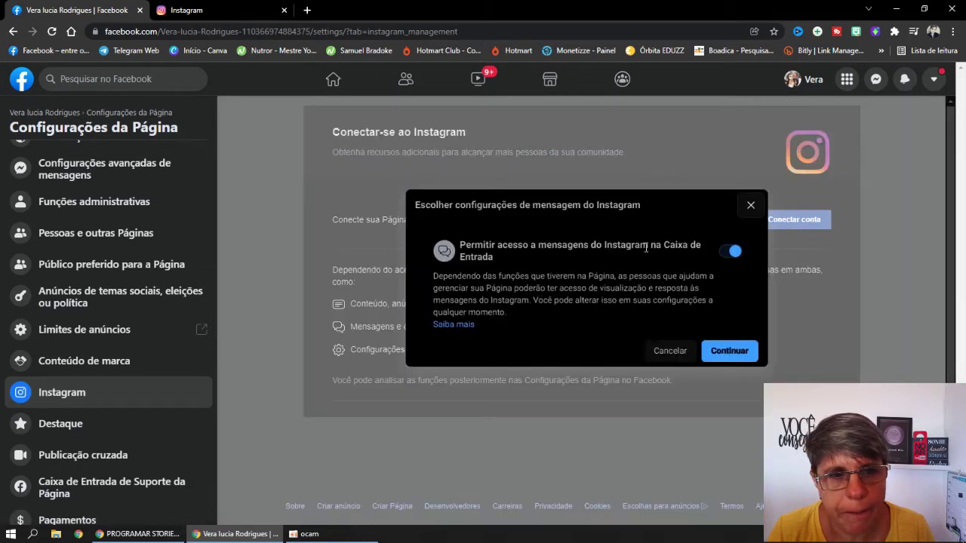
pyautogui.click(729, 350)
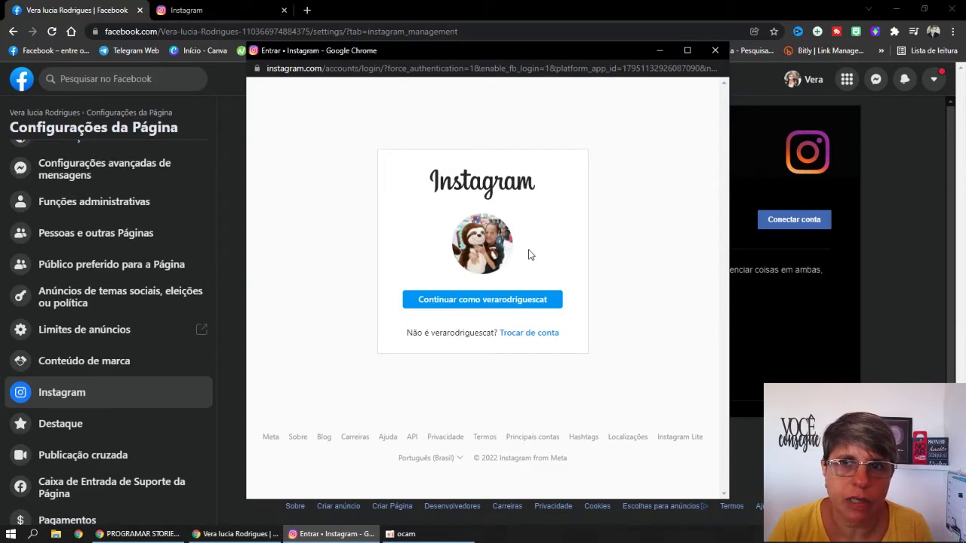
pyautogui.click(500, 305)
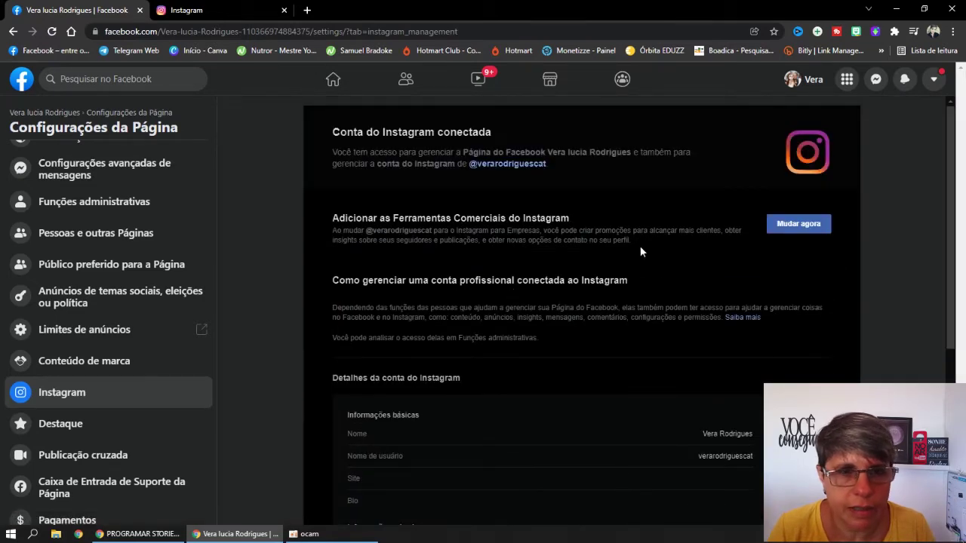
pyautogui.scroll(-2, 638, 276)
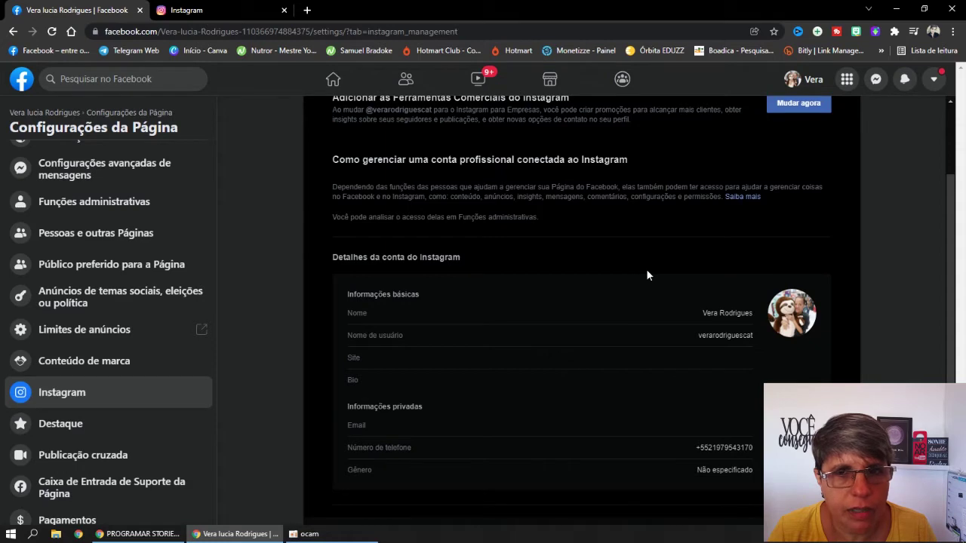
pyautogui.scroll(-3, 645, 275)
# - Return to the Page's home view and look over its header and management options
pyautogui.hotkey('alt', 'Left')
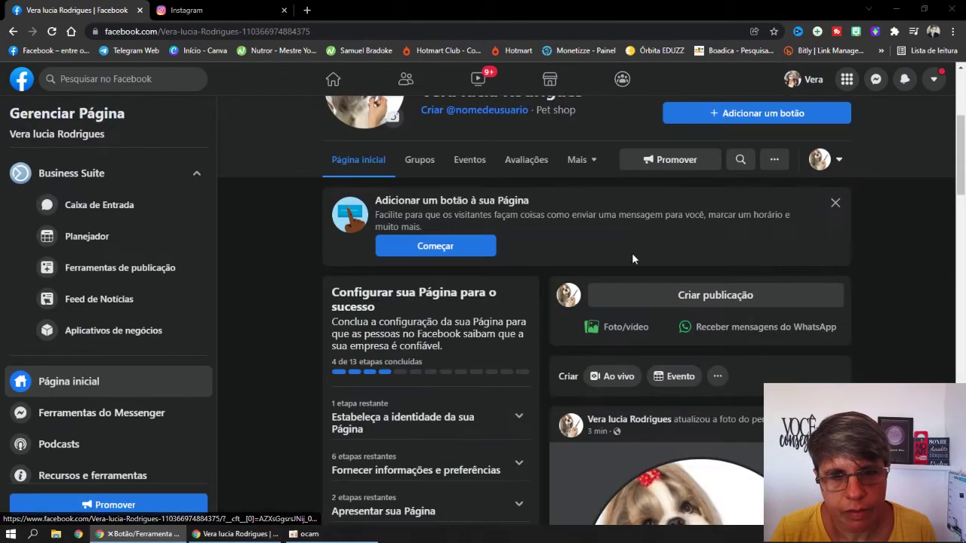
pyautogui.scroll(3, 535, 272)
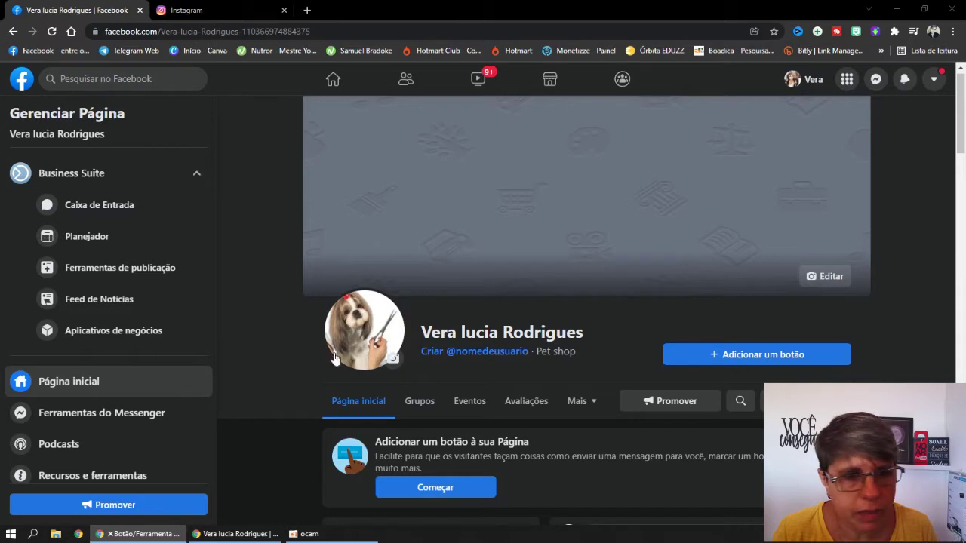
pyautogui.scroll(-3, 108, 414)
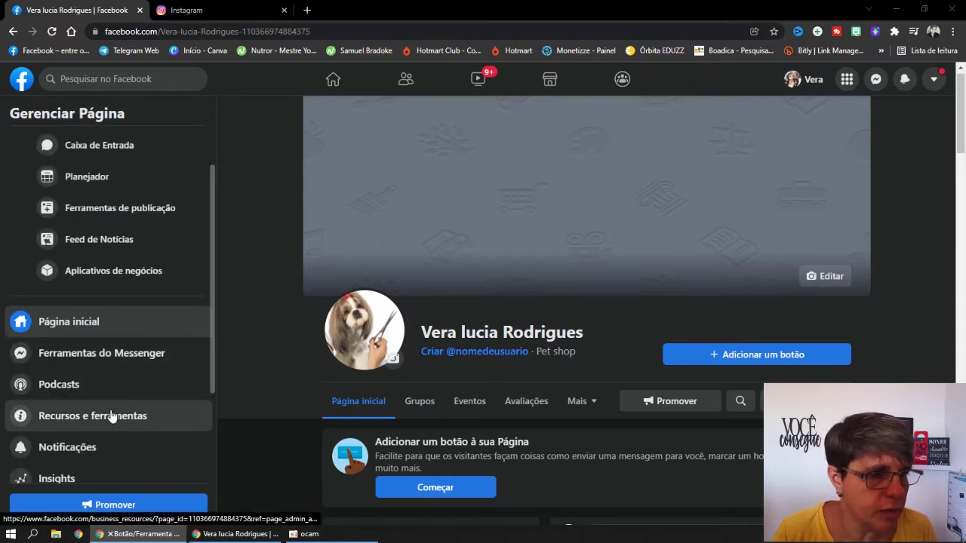
pyautogui.scroll(1, 243, 316)
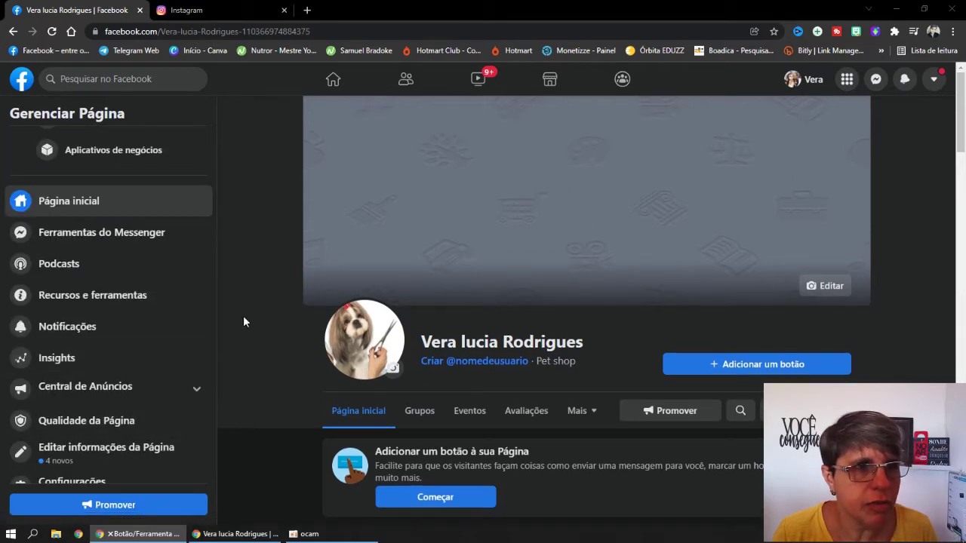
# - Open the copied Meta Business Suite scheduled stories link in a new browser tab
pyautogui.click(307, 10)
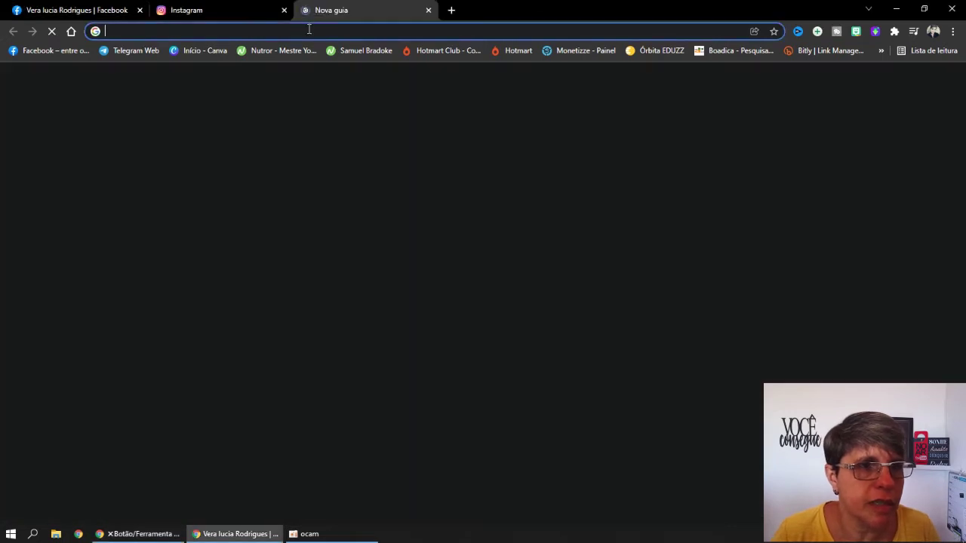
pyautogui.click(309, 29)
pyautogui.rightClick(308, 28)
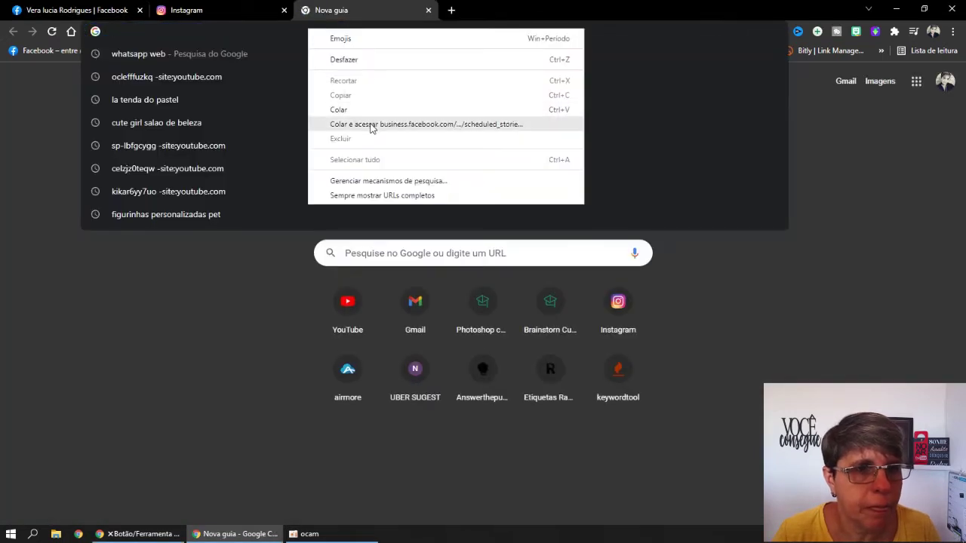
pyautogui.click(368, 126)
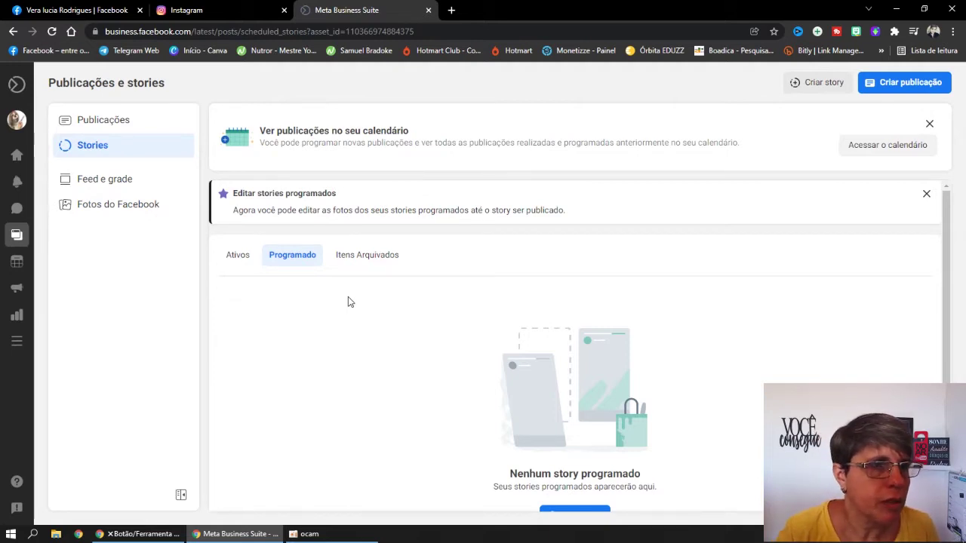
pyautogui.click(105, 12)
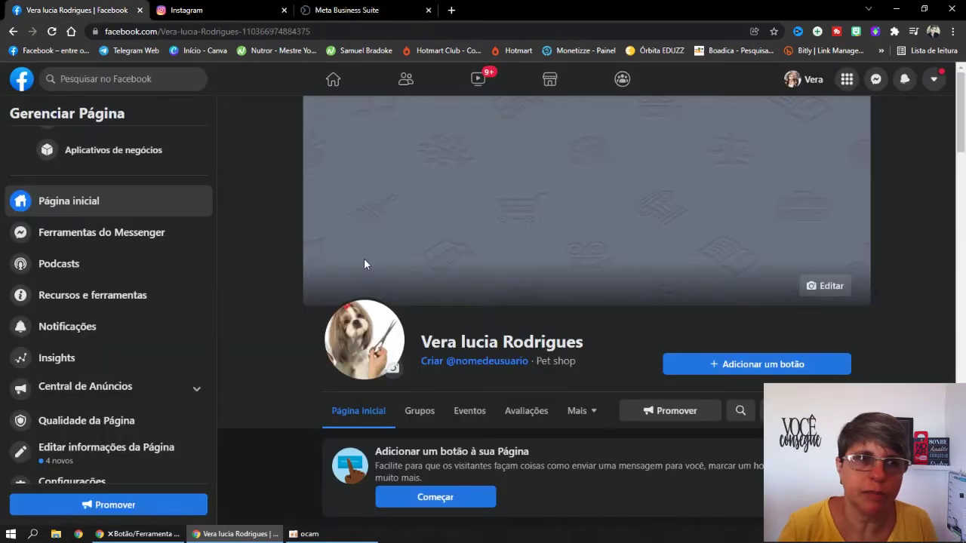
pyautogui.click(314, 12)
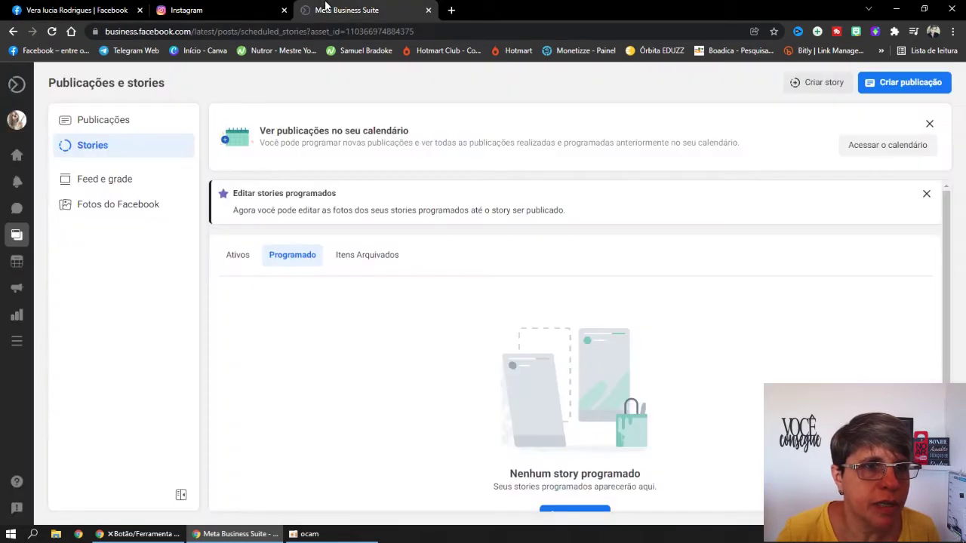
# - Copy the web address of the scheduled stories page and close its browser tab
pyautogui.click(258, 33)
pyautogui.hotkey('ctrl', 'c')
pyautogui.rightClick(259, 33)
pyautogui.click(291, 116)
pyautogui.click(428, 10)
# - Load the copied Meta Business Suite scheduled stories address in a new browser tab
pyautogui.click(306, 10)
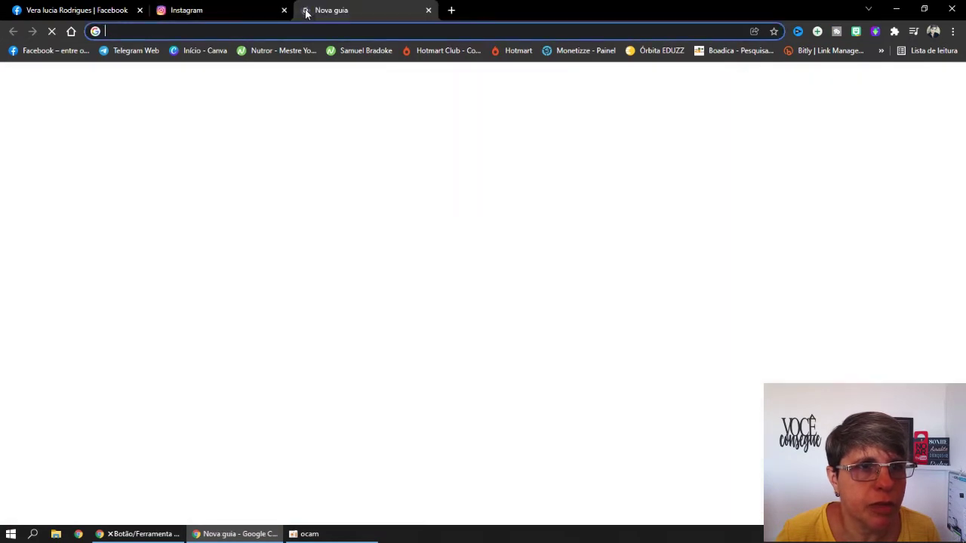
pyautogui.click(312, 31)
pyautogui.rightClick(312, 31)
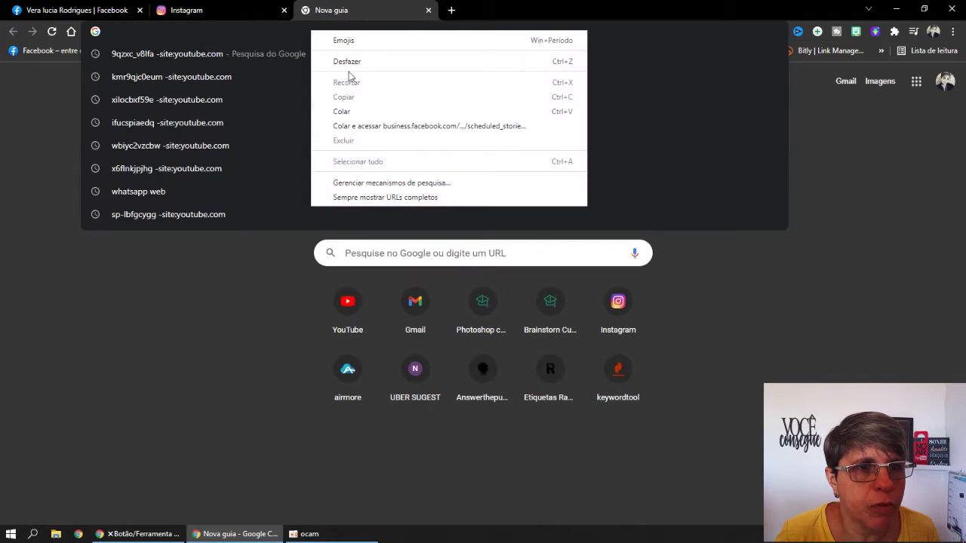
pyautogui.click(366, 113)
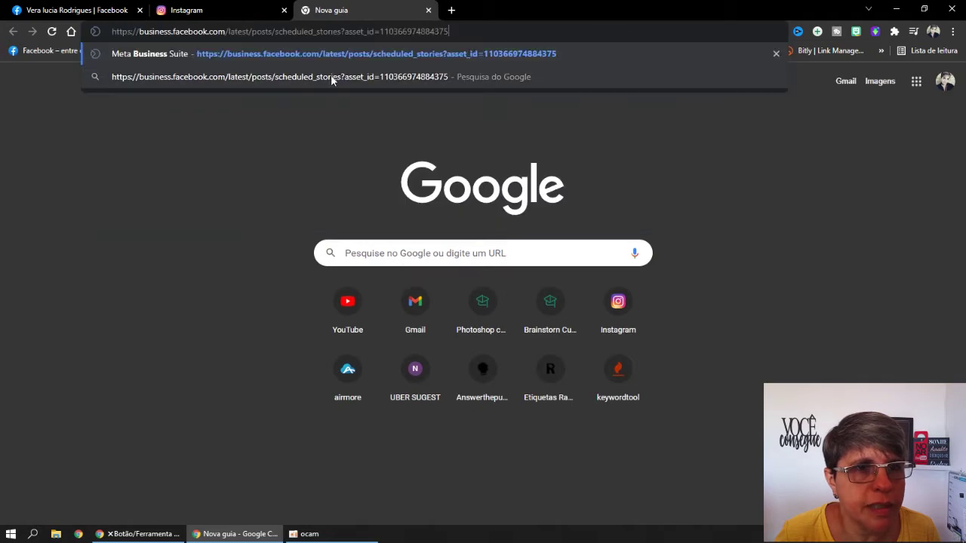
pyautogui.click(381, 52)
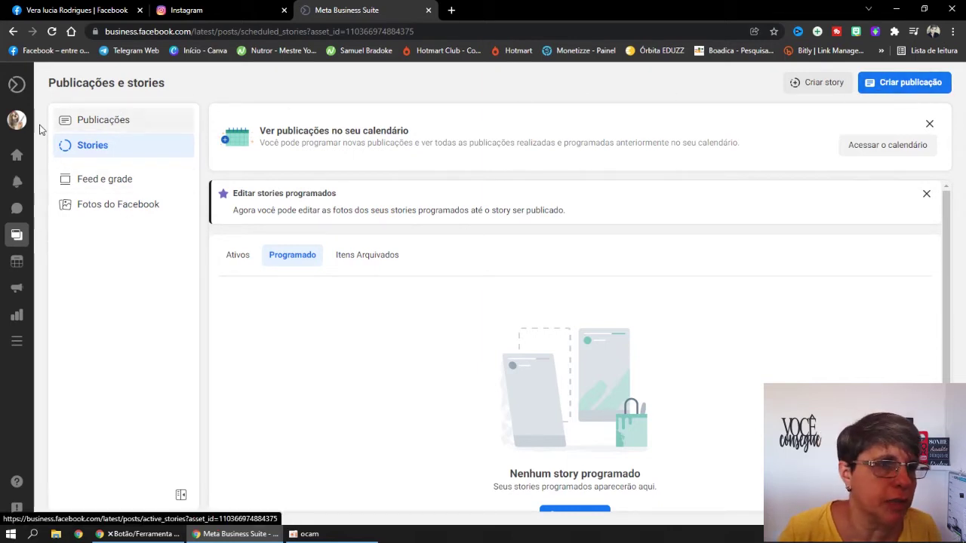
pyautogui.moveTo(17, 123)
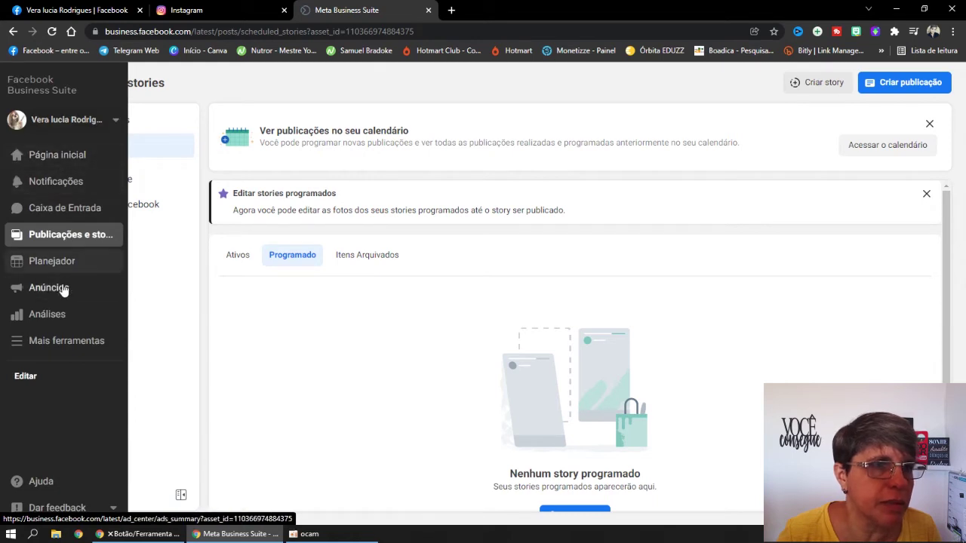
pyautogui.click(100, 11)
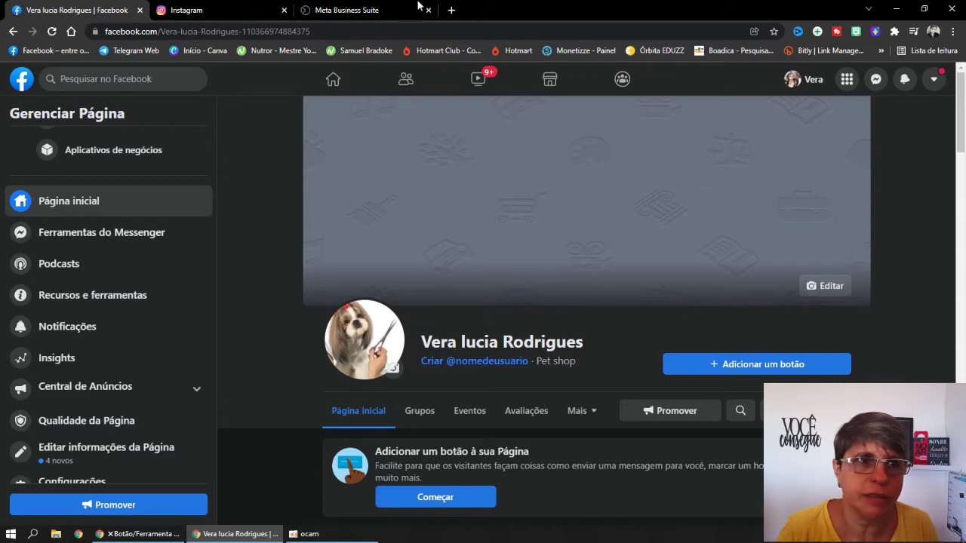
pyautogui.click(374, 11)
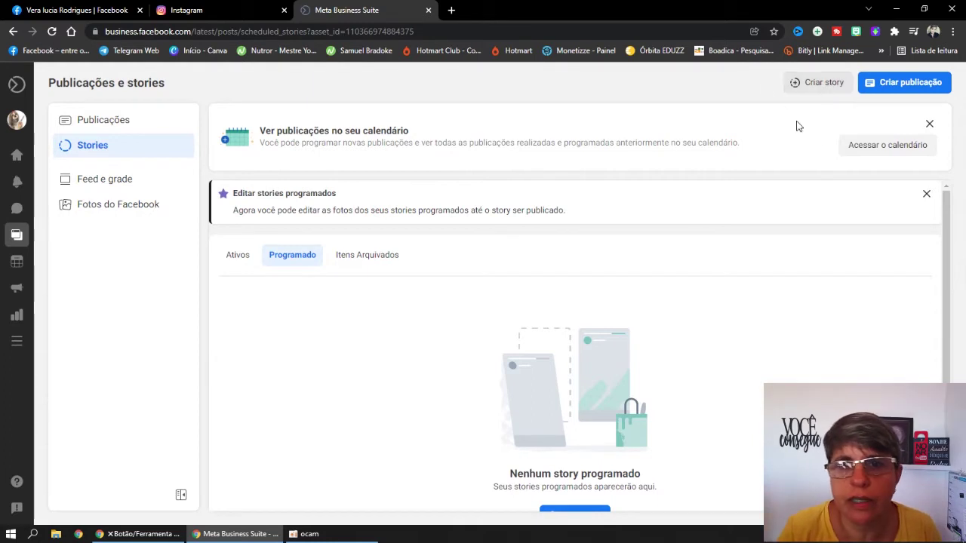
# - Start a new post in Meta Business Suite and check whether the Instagram feed placement can be selected
pyautogui.click(911, 83)
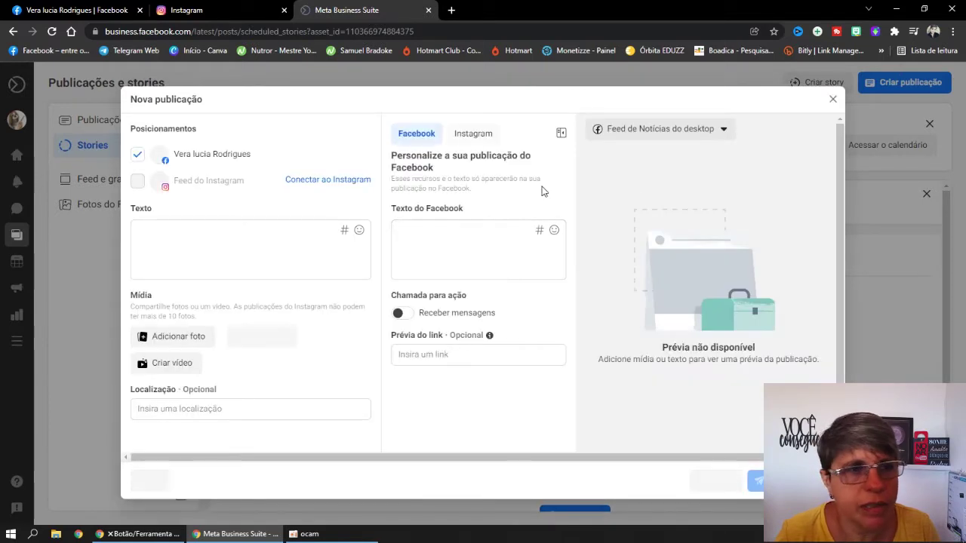
pyautogui.moveTo(158, 161)
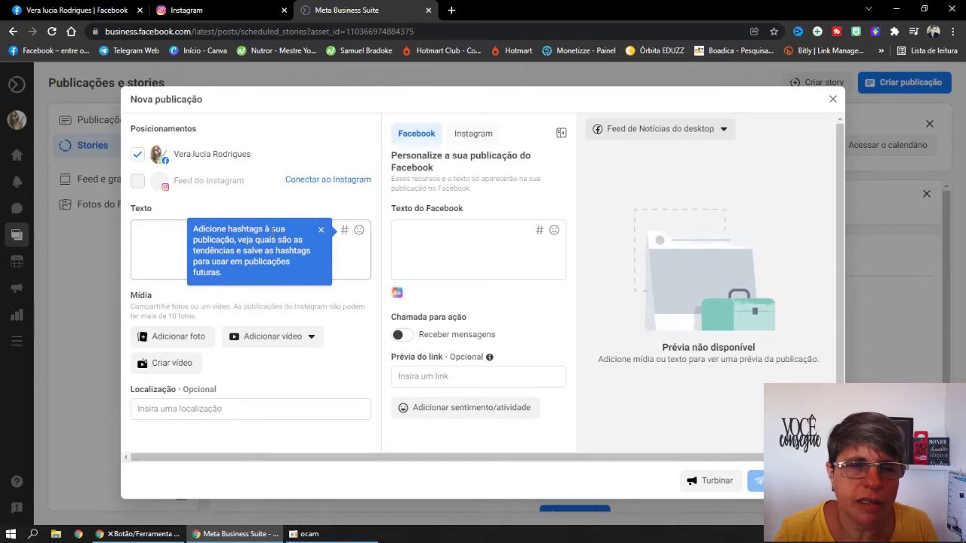
pyautogui.click(320, 230)
pyautogui.click(181, 201)
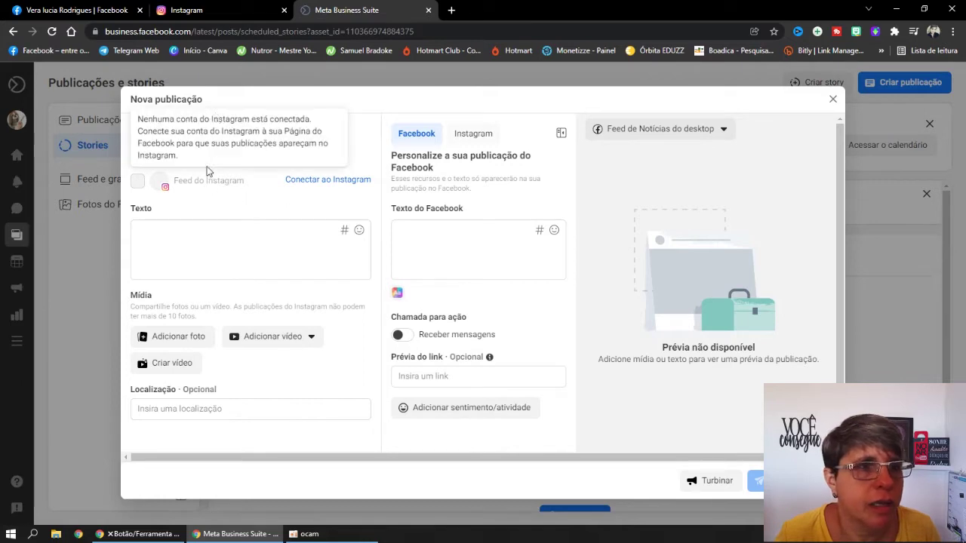
pyautogui.hotkey('ctrl', '1')
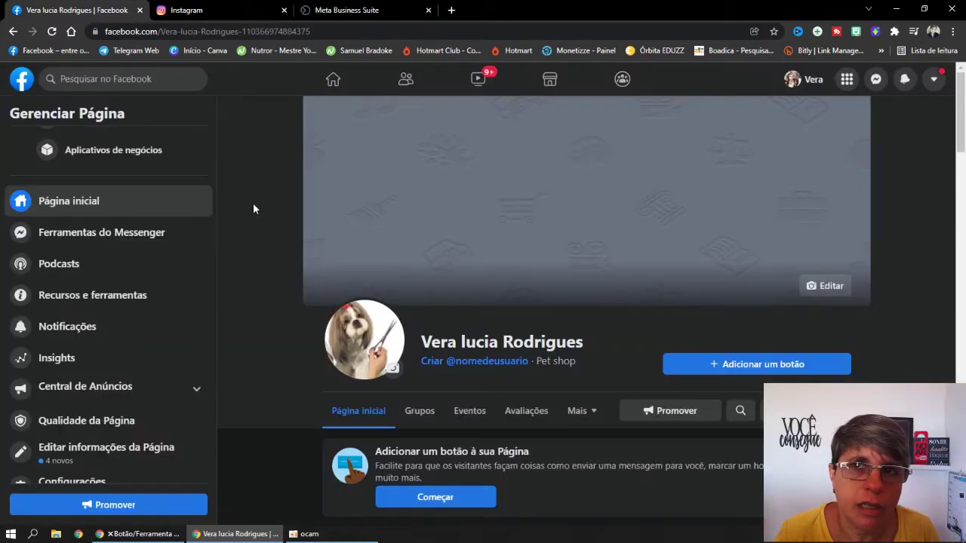
pyautogui.click(339, 11)
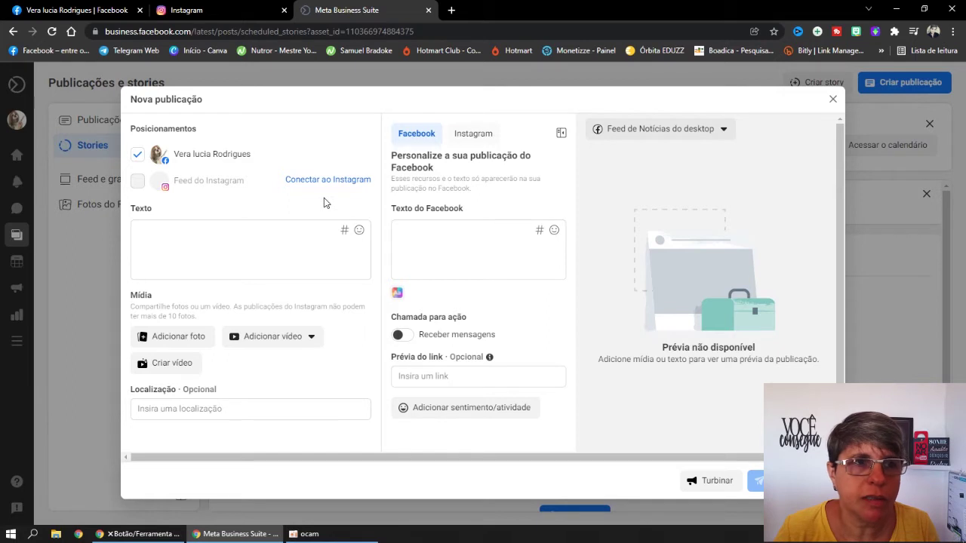
# - Switch to Instagram and open the account's settings
pyautogui.click(221, 17)
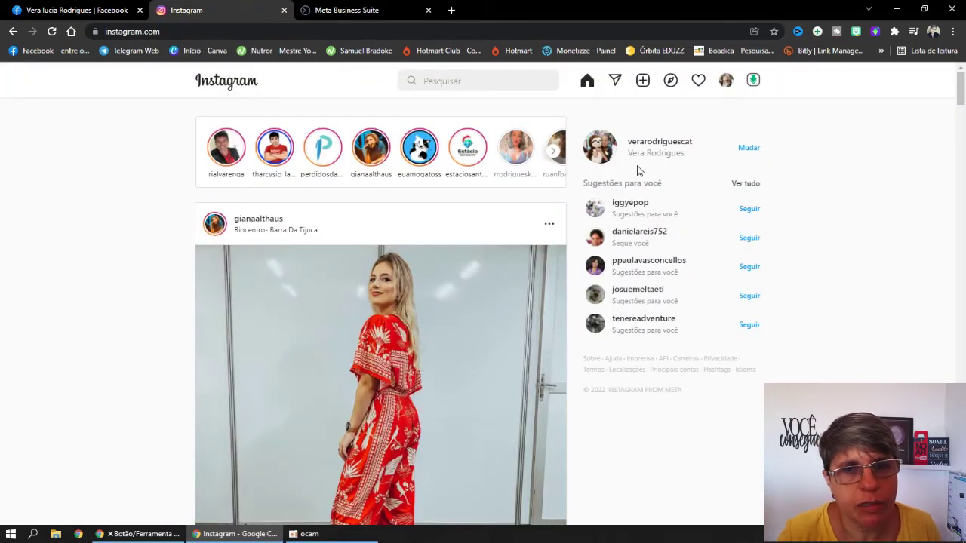
pyautogui.click(726, 83)
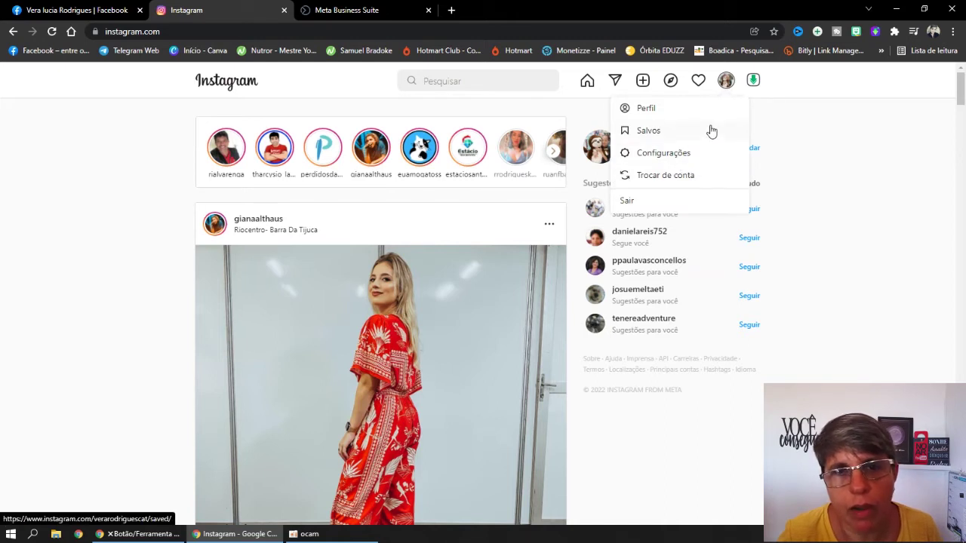
pyautogui.click(754, 102)
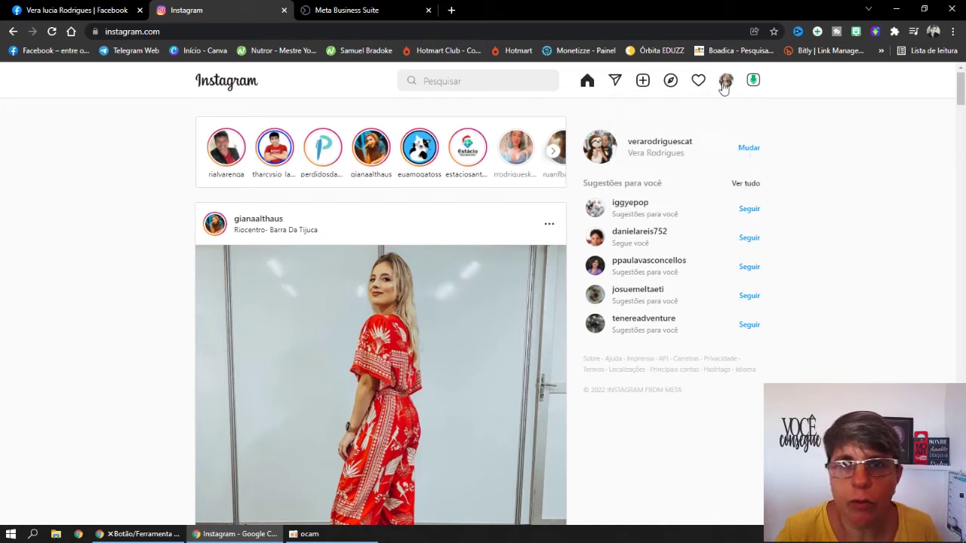
pyautogui.click(725, 85)
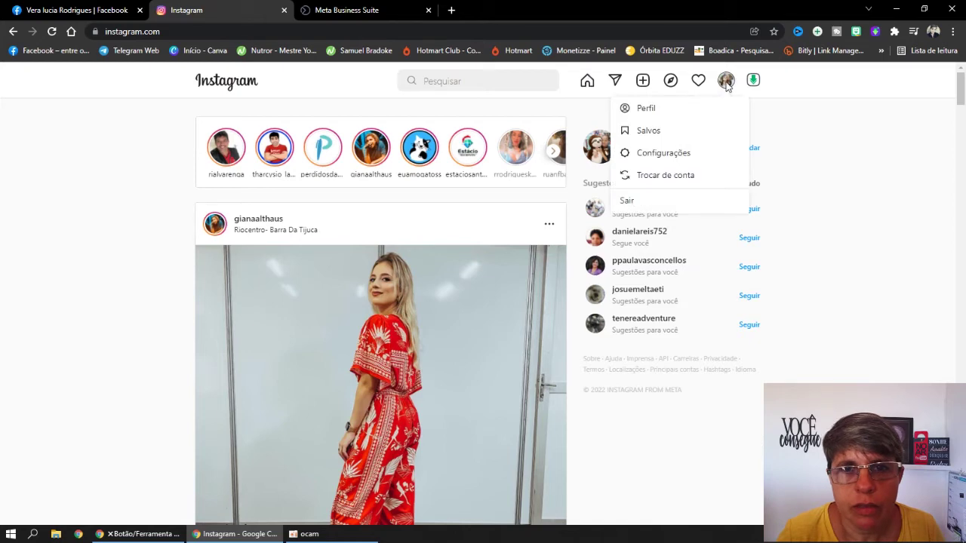
pyautogui.click(688, 153)
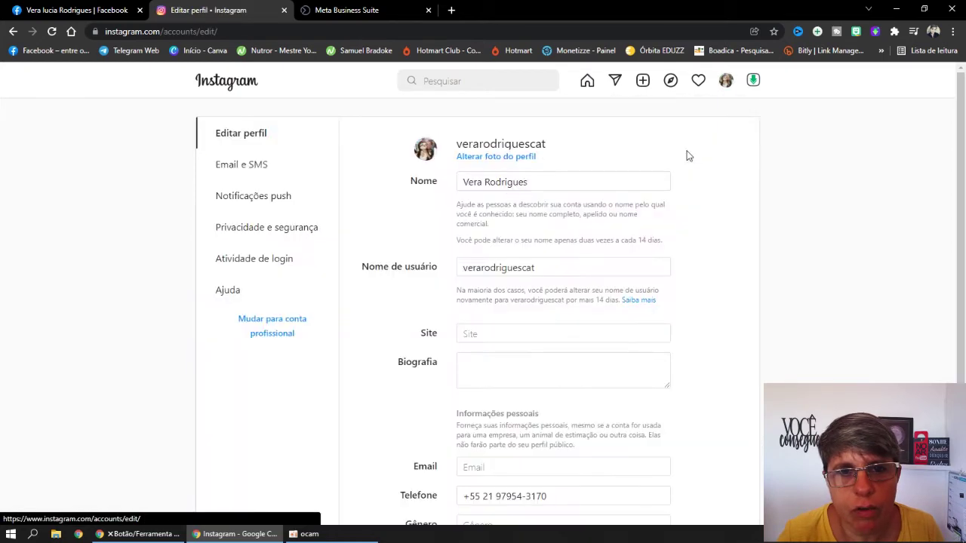
# - Switch the Instagram account to a professional account of the Criador de conteúdo type
pyautogui.scroll(-2, 276, 366)
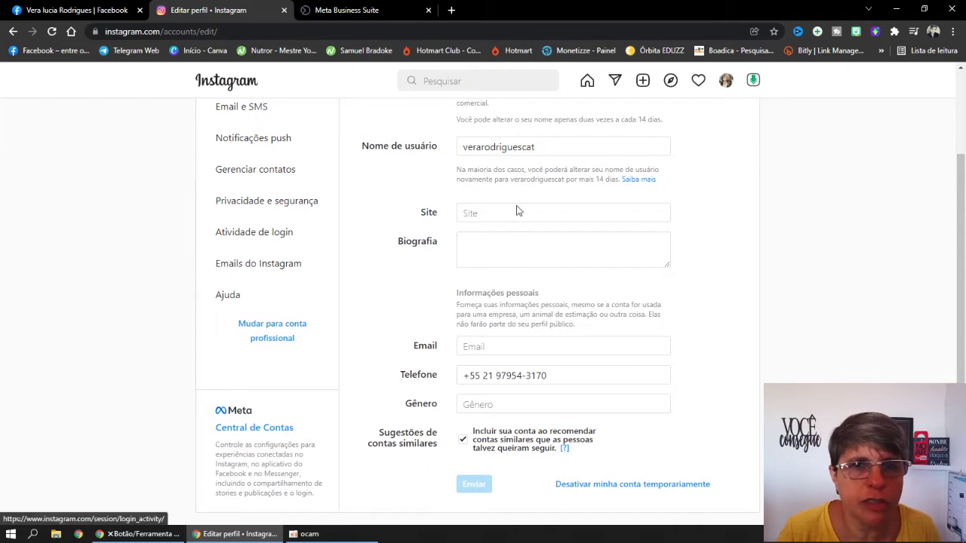
pyautogui.scroll(2, 276, 195)
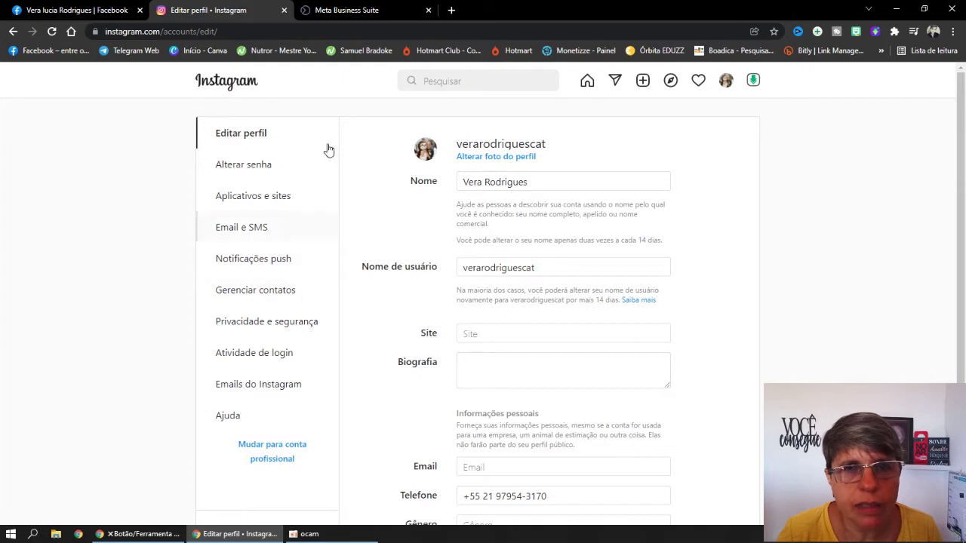
pyautogui.scroll(-2, 249, 388)
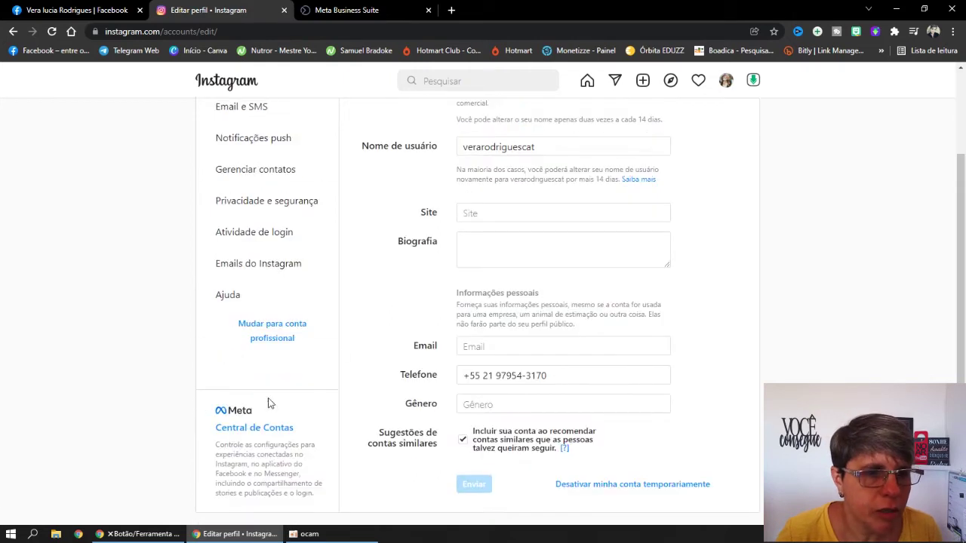
pyautogui.click(279, 334)
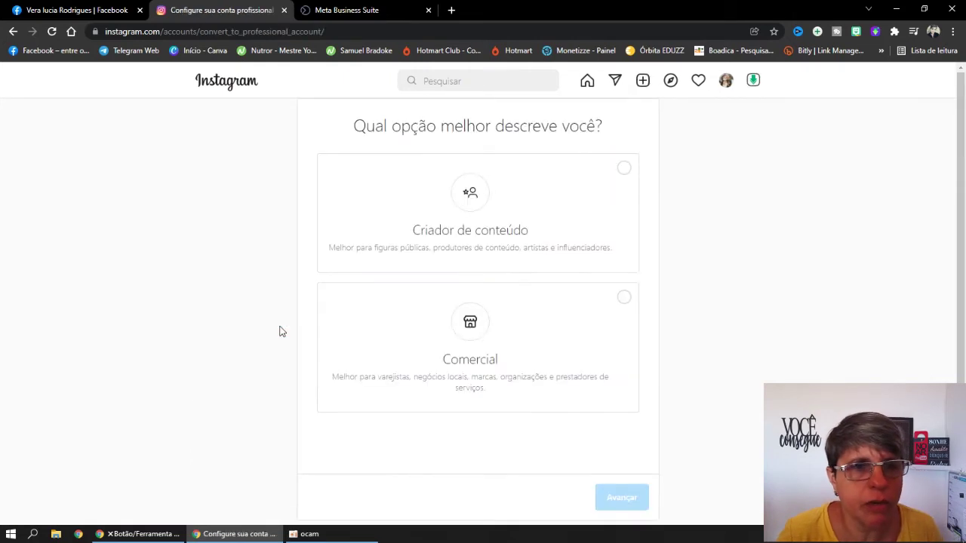
pyautogui.click(472, 204)
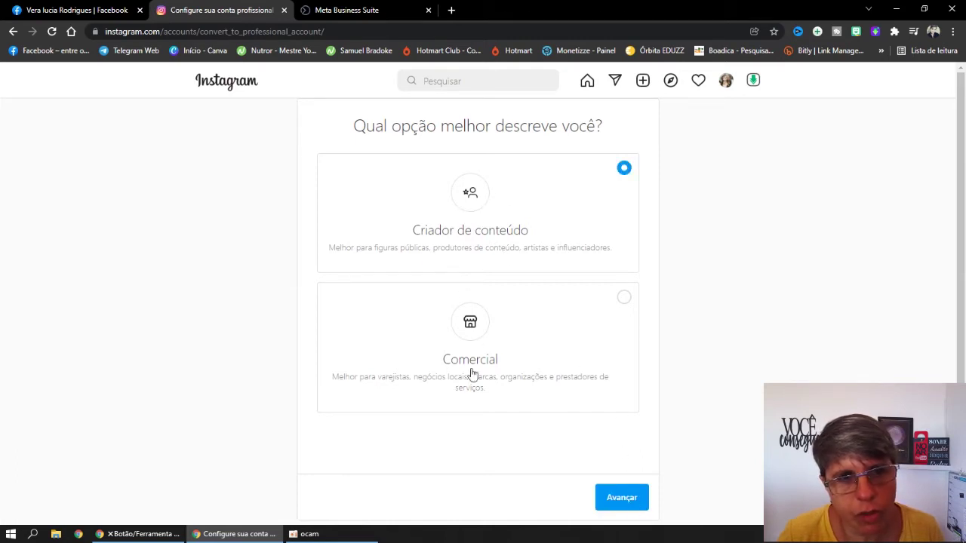
pyautogui.click(625, 507)
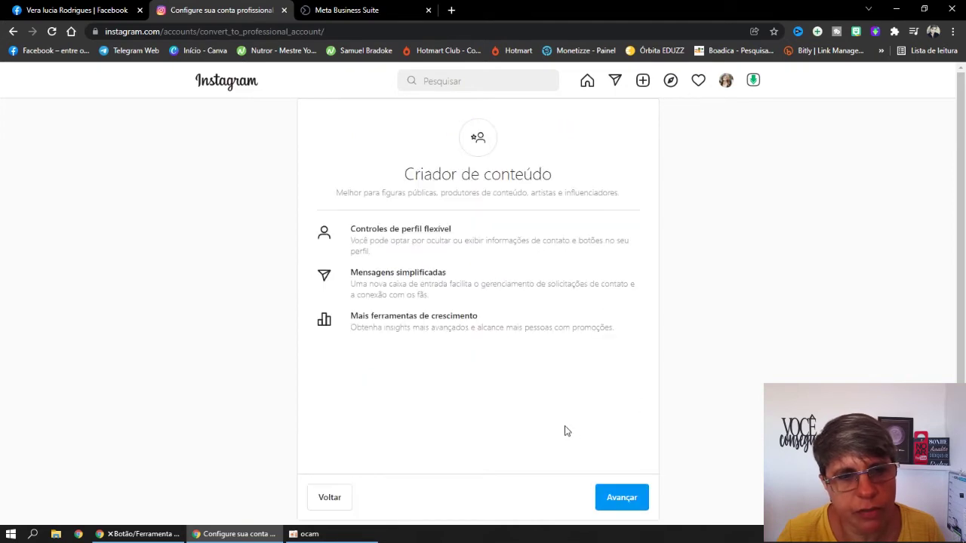
pyautogui.click(625, 498)
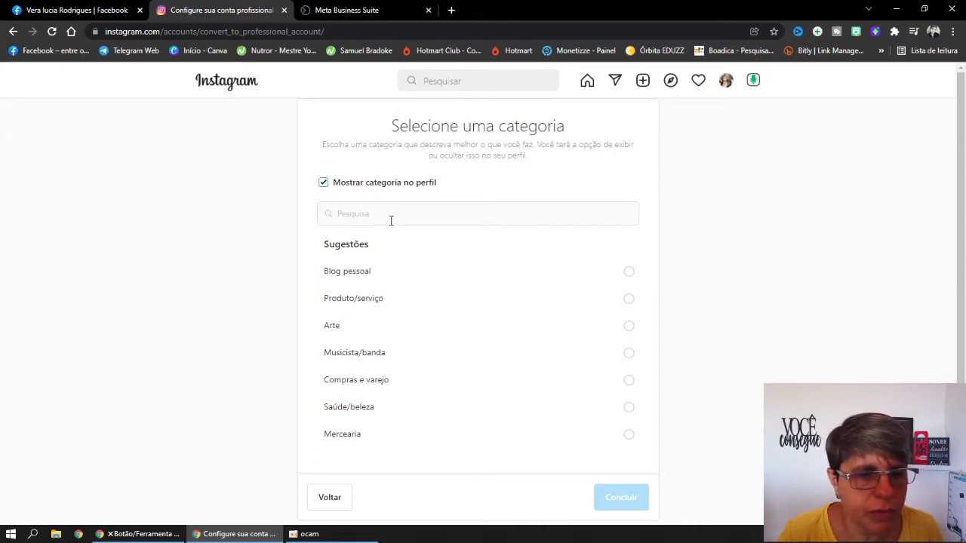
# - Set the professional account's category to Produto/serviço, shown on the profile, and finish the setup
pyautogui.click(379, 305)
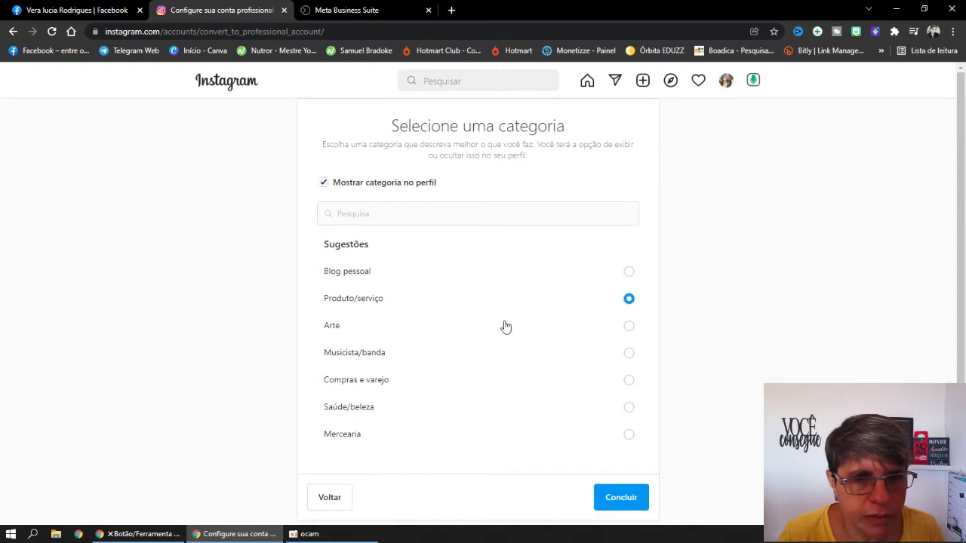
pyautogui.click(628, 501)
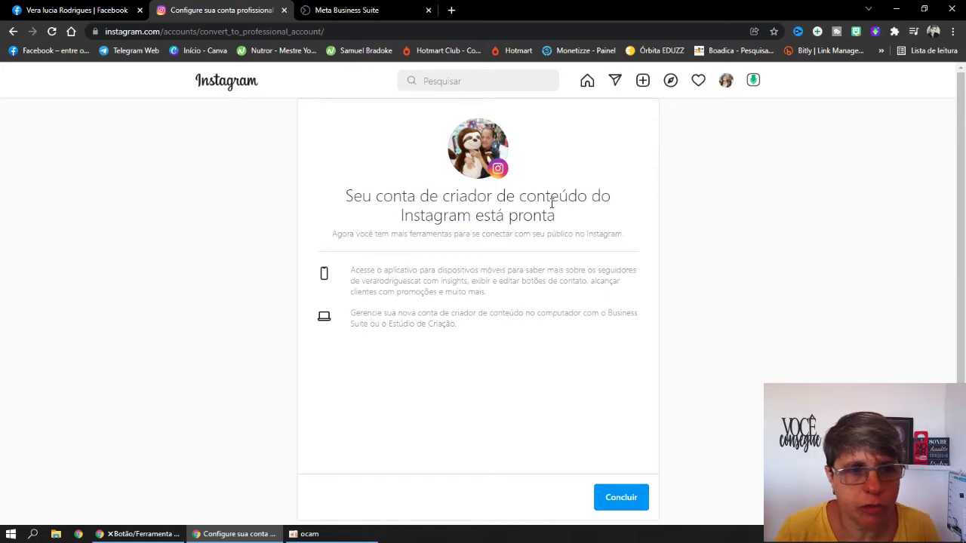
pyautogui.click(625, 498)
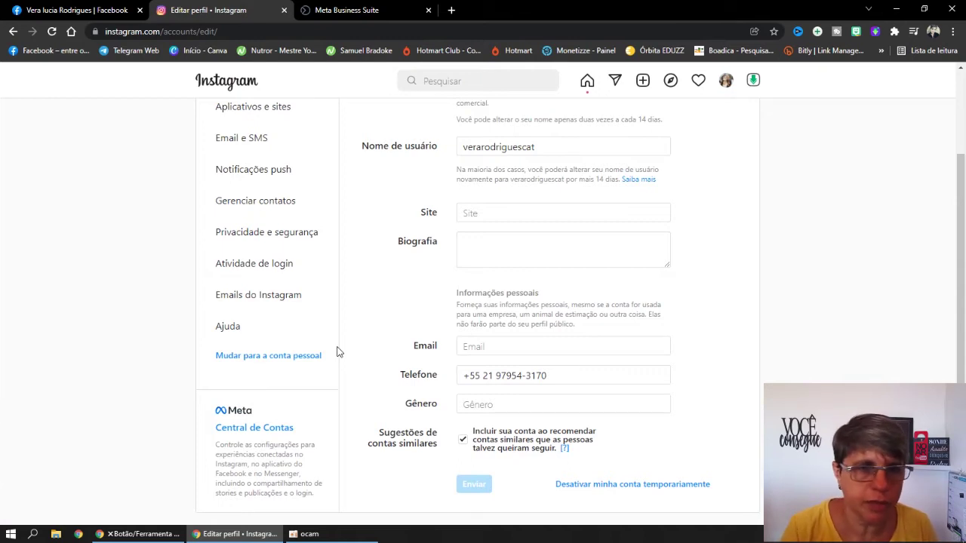
pyautogui.scroll(3, 272, 325)
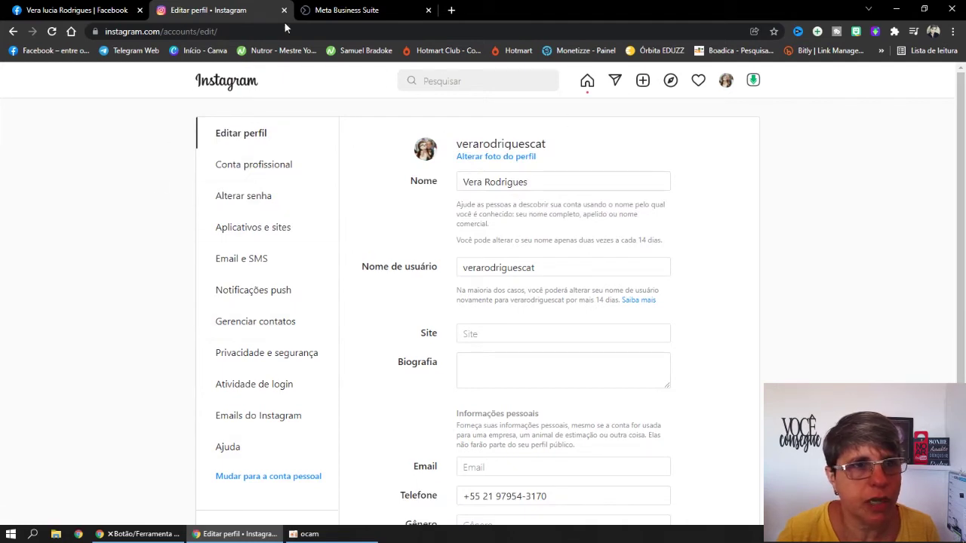
# - Switch to Meta Business Suite and start the Page's Instagram connection review from the new post's Instagram placement
pyautogui.click(329, 10)
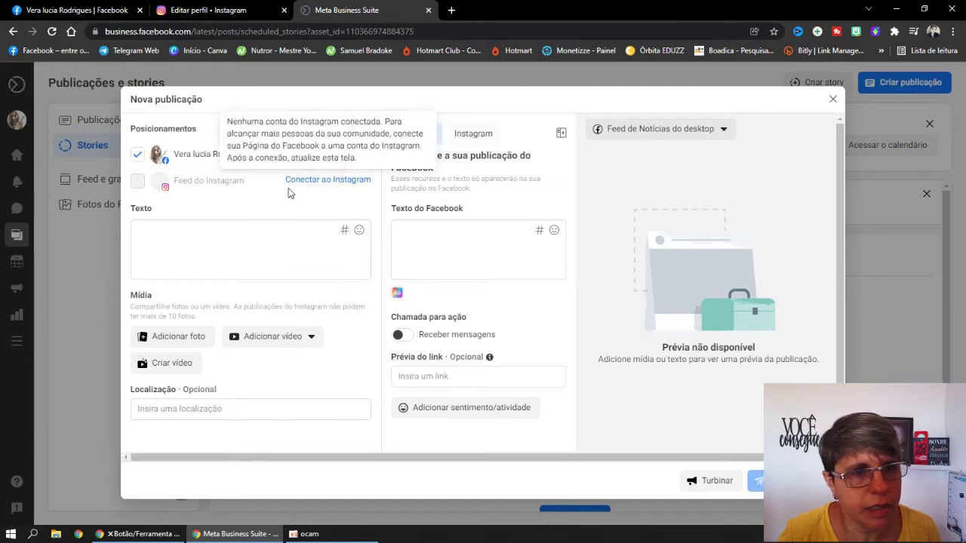
pyautogui.click(334, 184)
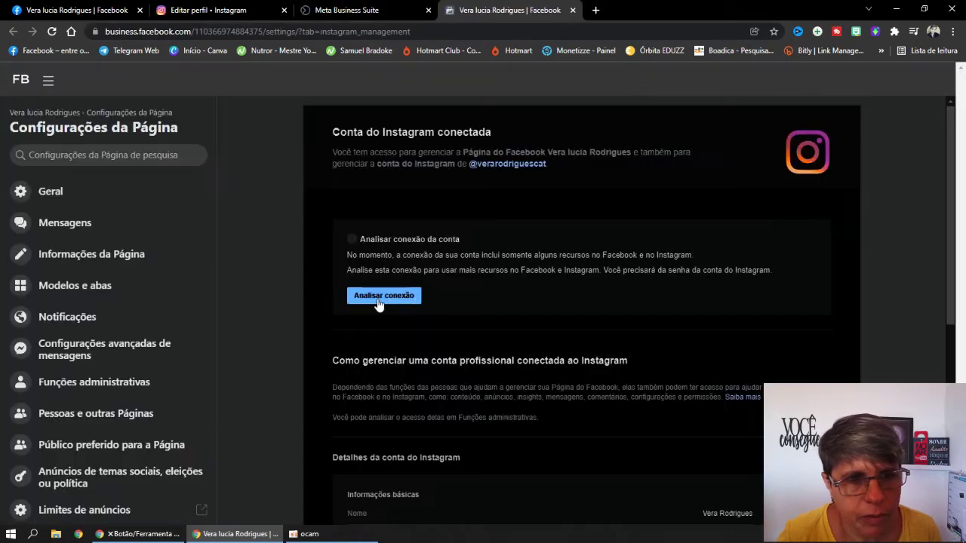
pyautogui.click(382, 303)
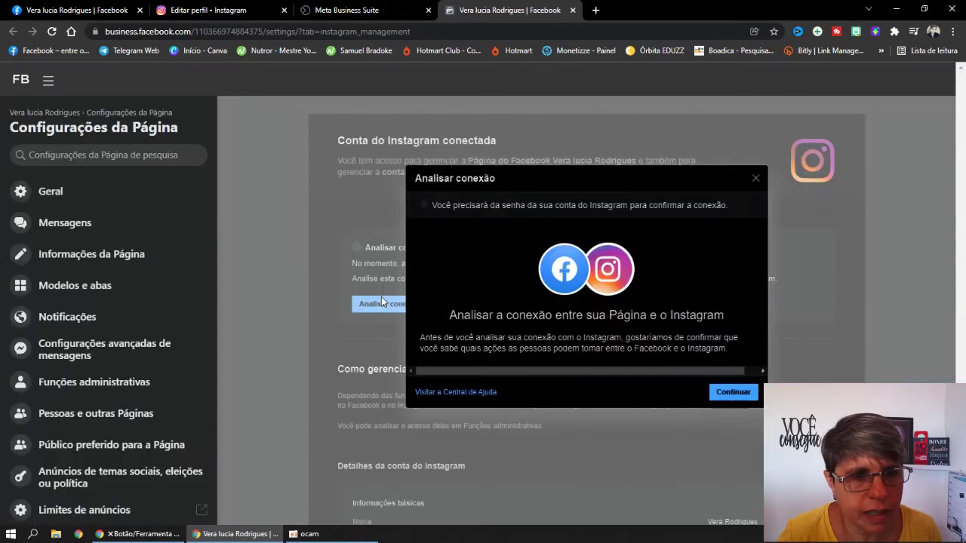
# - Confirm the connection between the Facebook Page and Instagram by continuing as the signed-in Instagram account
pyautogui.click(732, 393)
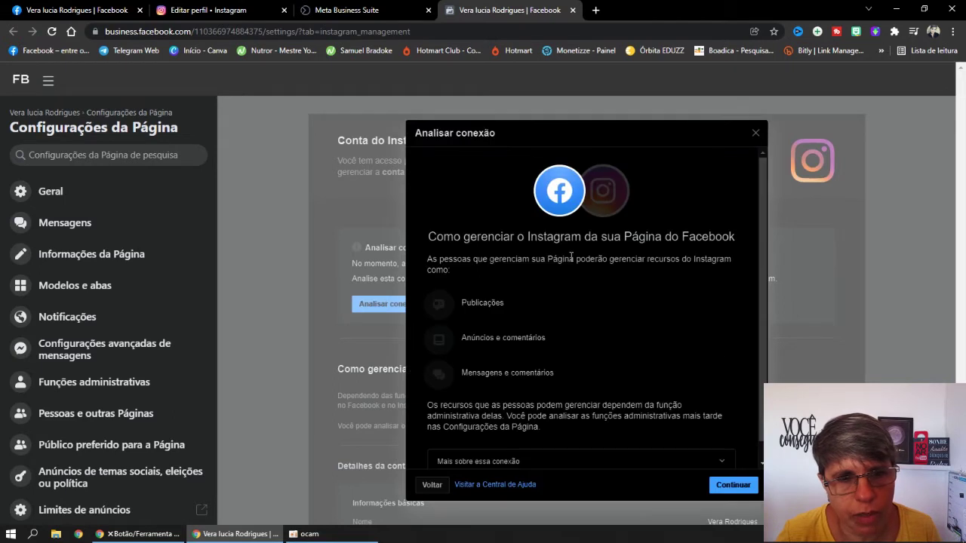
pyautogui.click(733, 484)
pyautogui.click(731, 465)
pyautogui.click(714, 405)
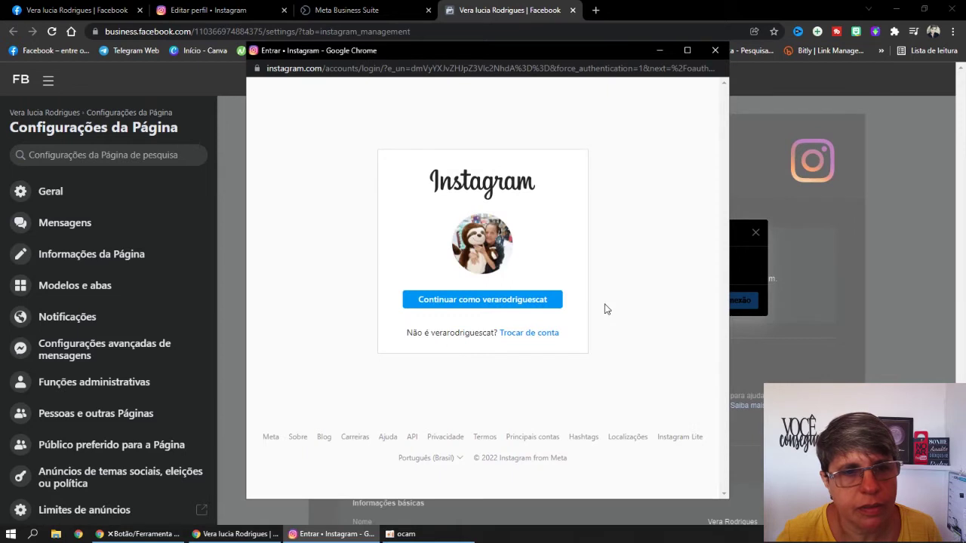
pyautogui.click(494, 301)
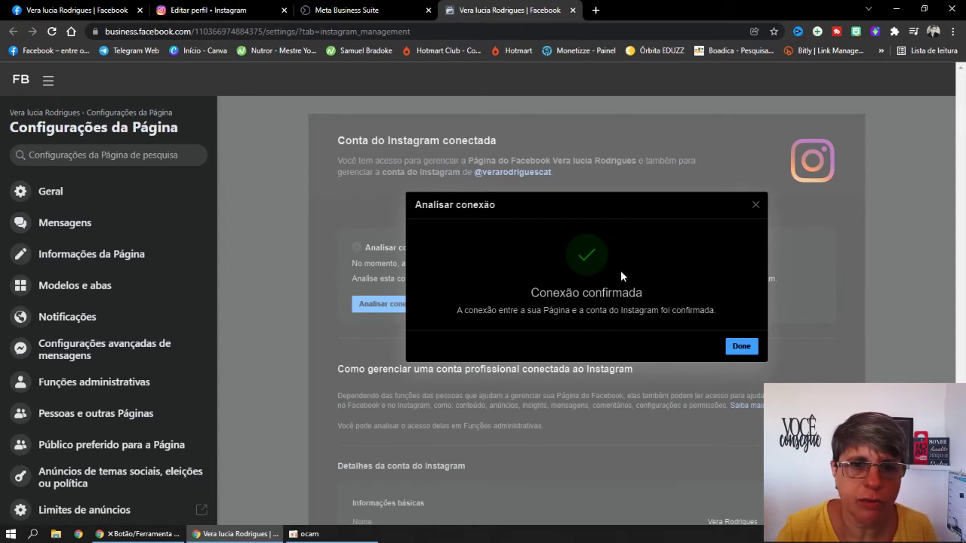
pyautogui.click(741, 348)
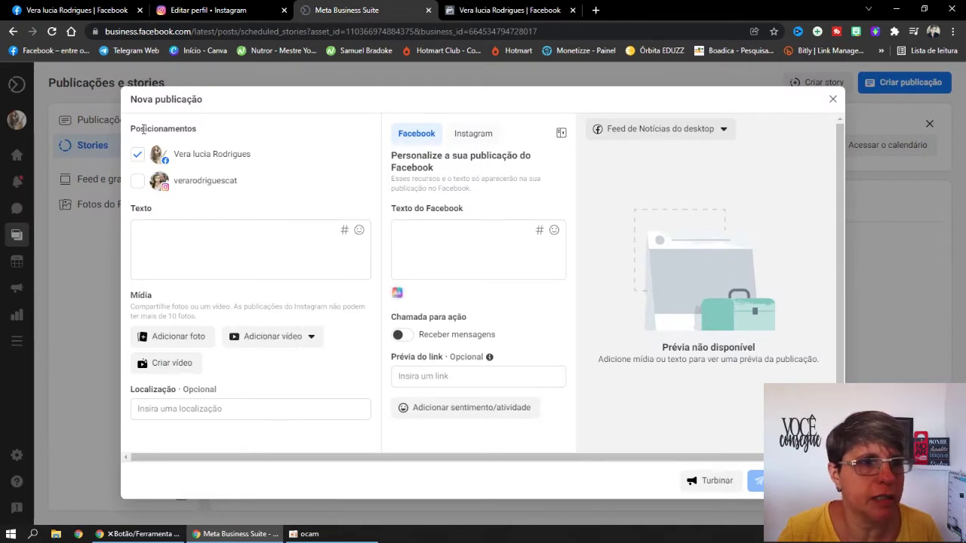
# - Add the connected Instagram account as a placement of the new post and write "Amo gatos." as its text
pyautogui.click(137, 181)
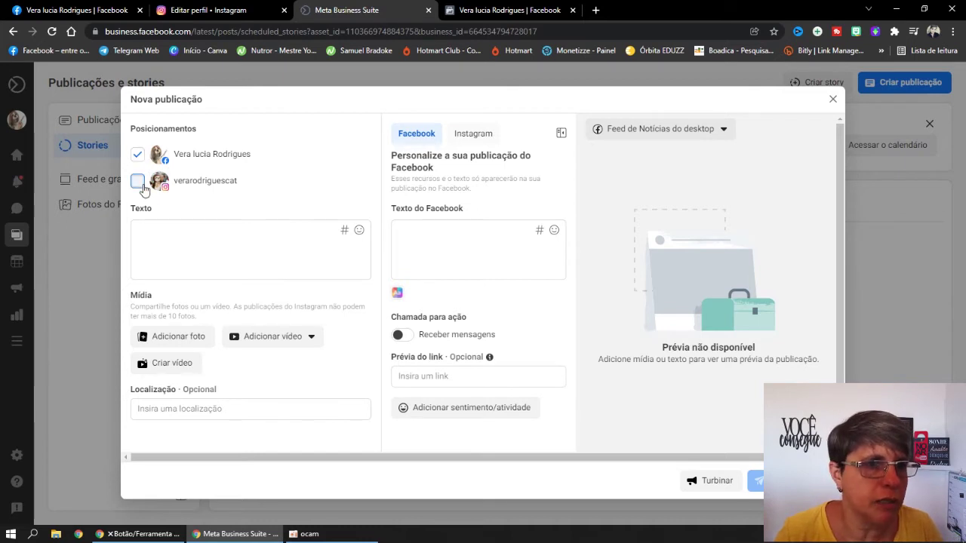
pyautogui.click(160, 230)
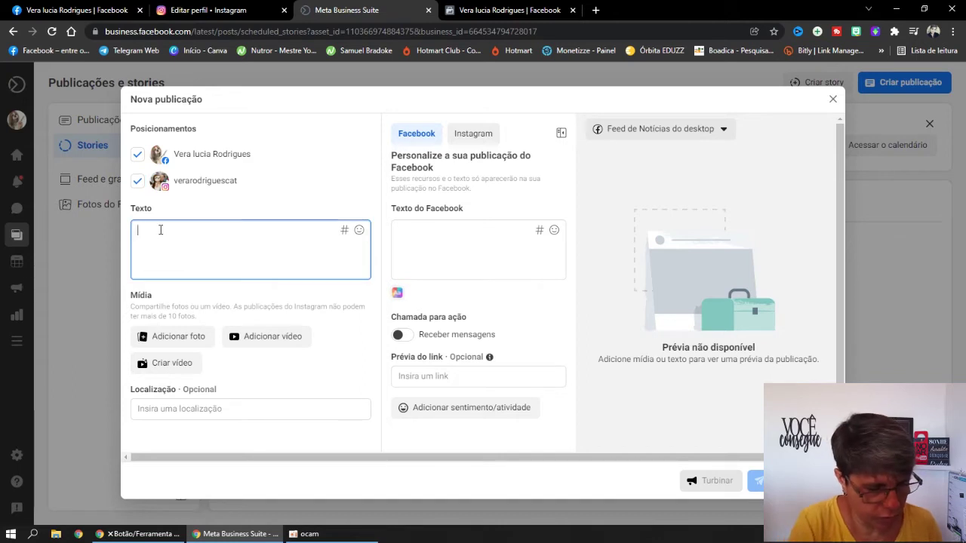
pyautogui.write('Amo')
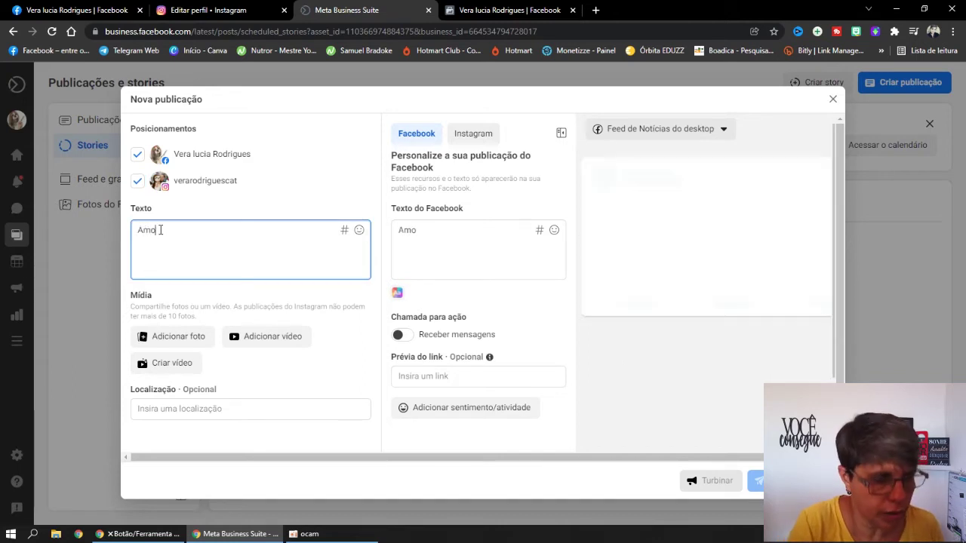
pyautogui.write(' gatos')
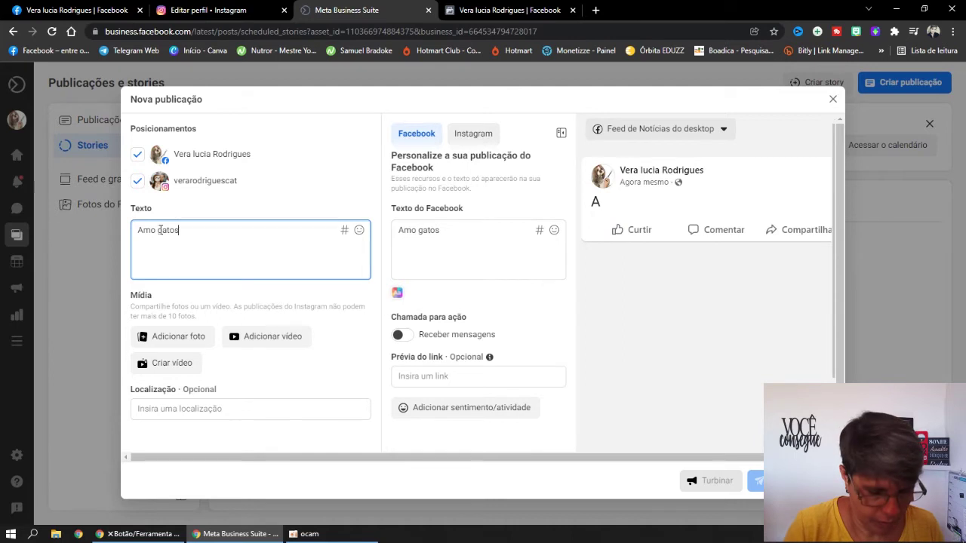
pyautogui.write('.')
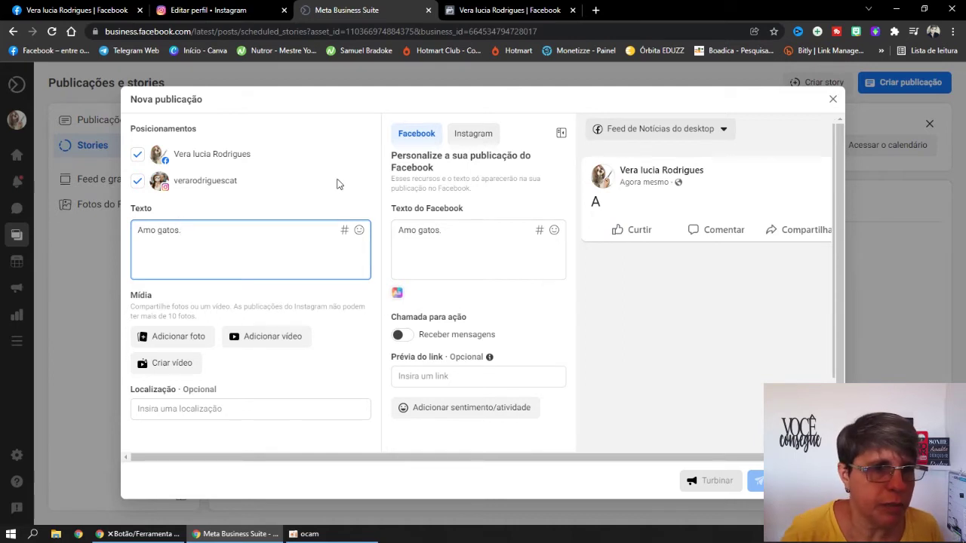
# - Place a heart-eyes emoji after "Amo gatos." and a star-eyes emoji before it
pyautogui.click(360, 231)
pyautogui.click(358, 294)
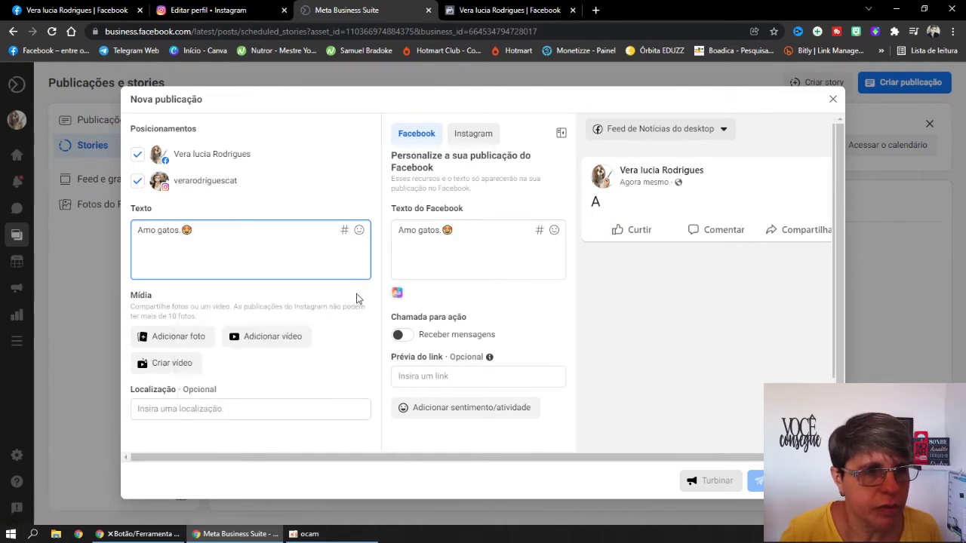
pyautogui.click(359, 230)
pyautogui.click(334, 344)
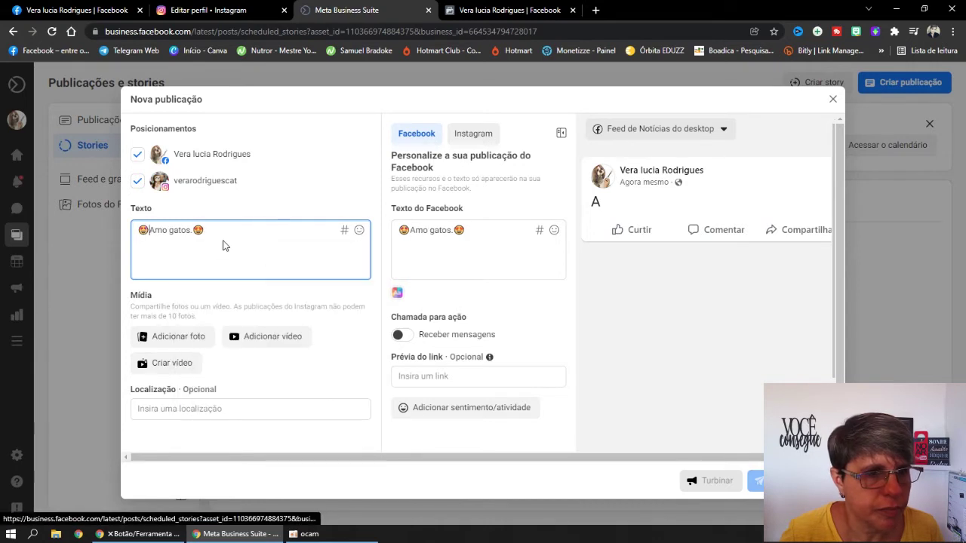
# - Search hashtags for "gatos" and add #gatos, #gatosfofos, #gatospersas, #gatoslindos and #gatosdobrasil on a separate line below the post's sentence
pyautogui.press('Return')
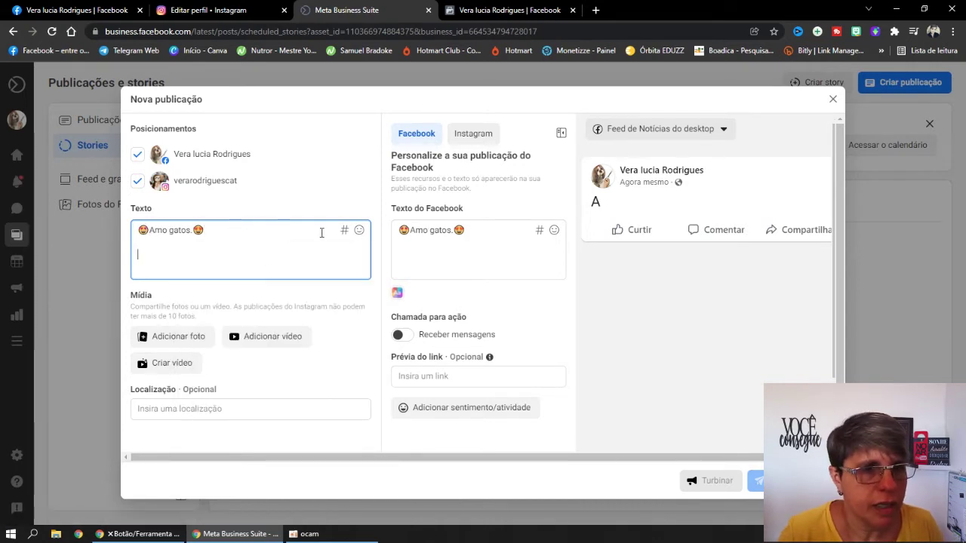
pyautogui.click(344, 230)
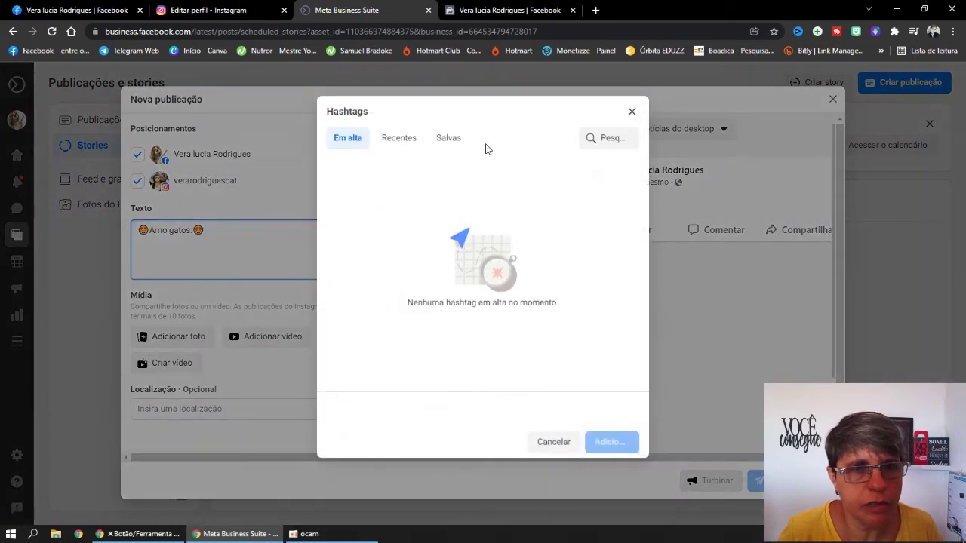
pyautogui.click(607, 138)
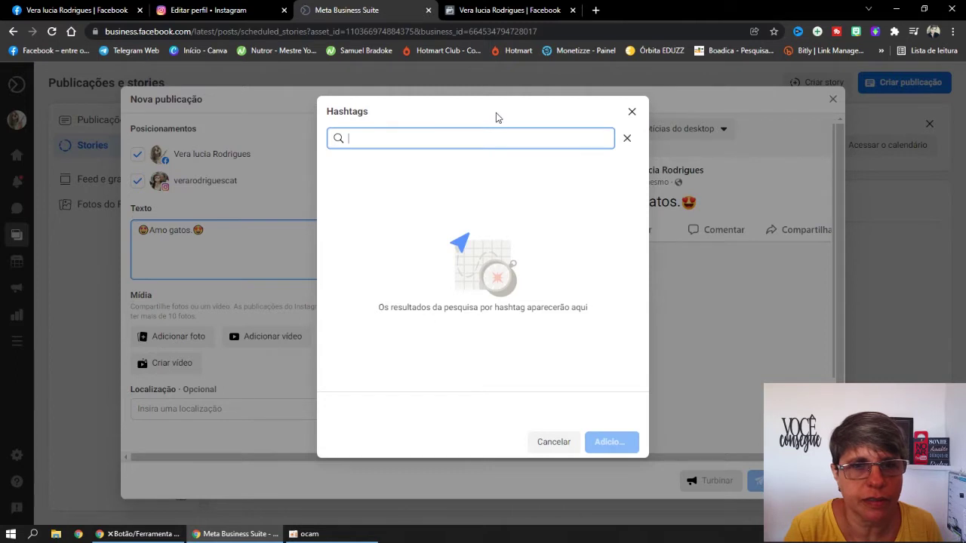
pyautogui.write('ga')
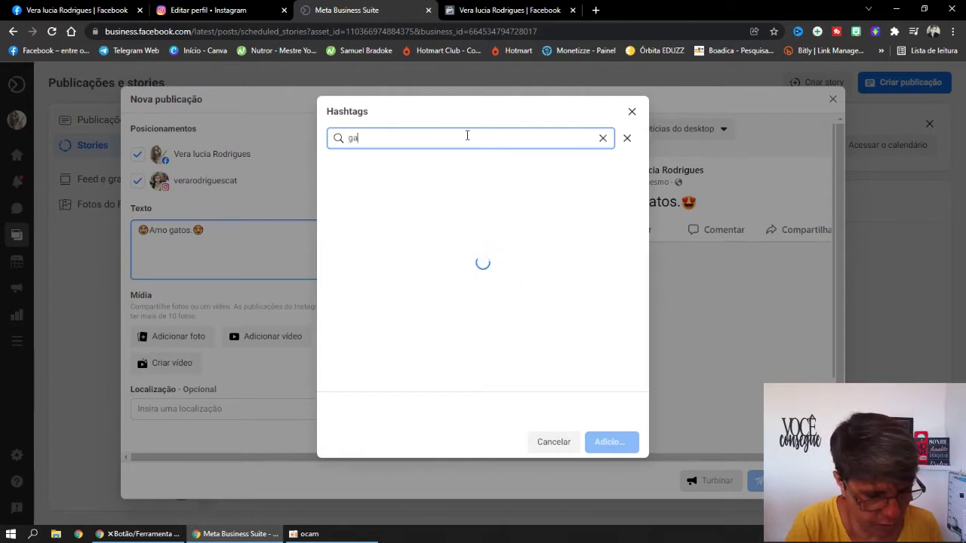
pyautogui.write('tos')
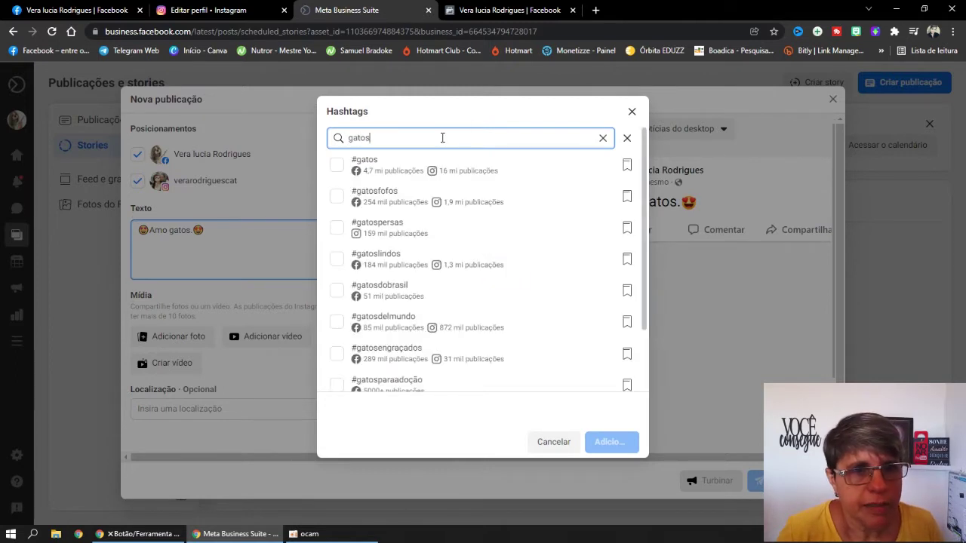
pyautogui.click(336, 165)
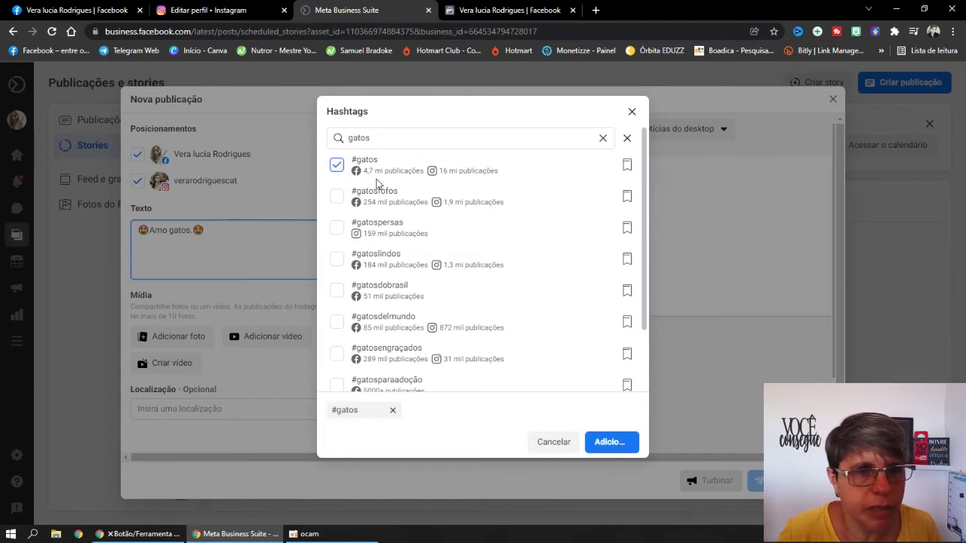
pyautogui.click(336, 197)
pyautogui.click(336, 228)
pyautogui.click(337, 259)
pyautogui.click(337, 290)
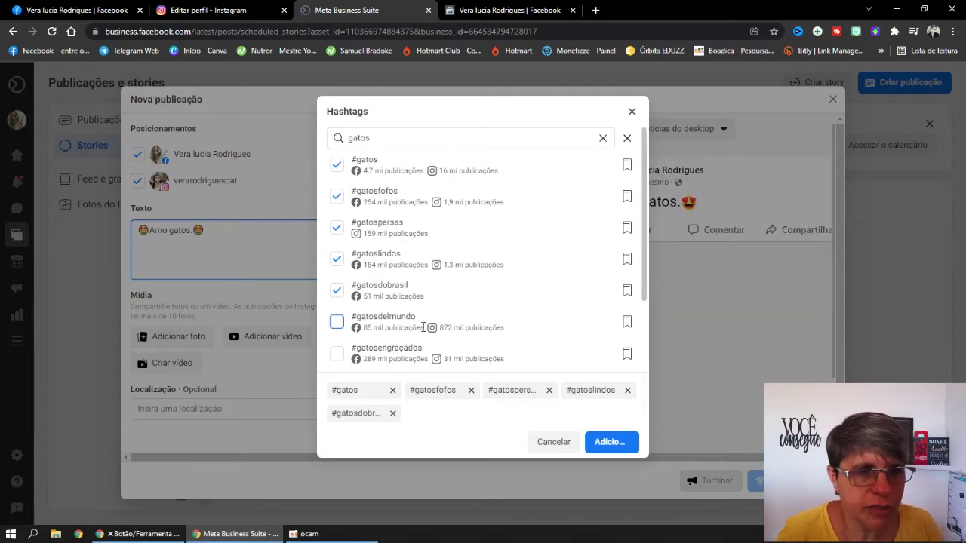
pyautogui.click(610, 441)
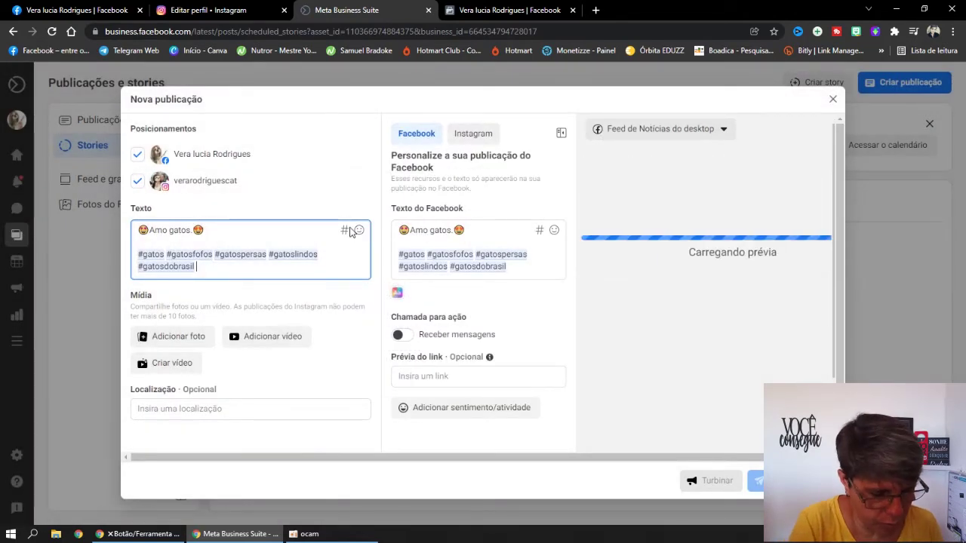
# - Add a hashtag with the Page owner's first name after #gatosdobrasil in the post's text
pyautogui.write('veral')
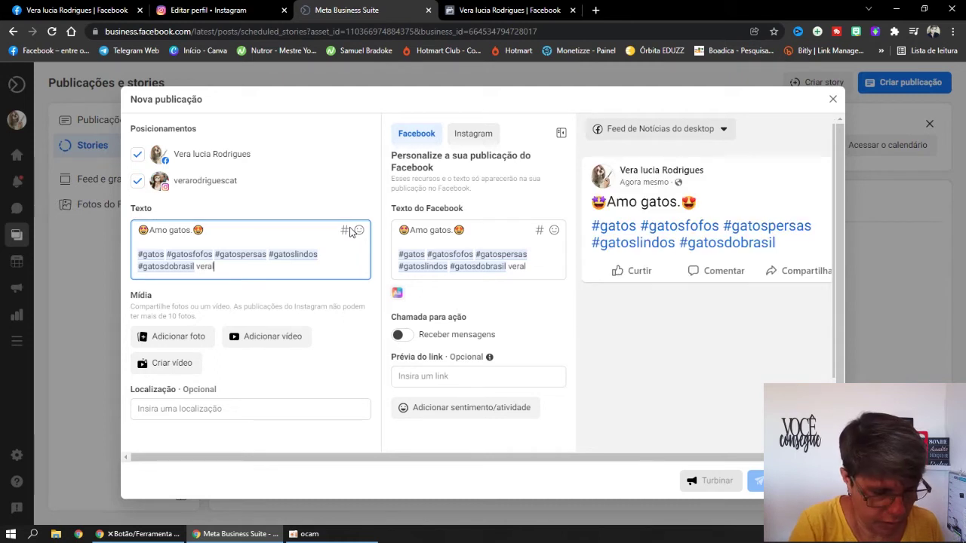
pyautogui.write('u')
pyautogui.press('BackSpace')
pyautogui.press('BackSpace')
pyautogui.press('BackSpace')
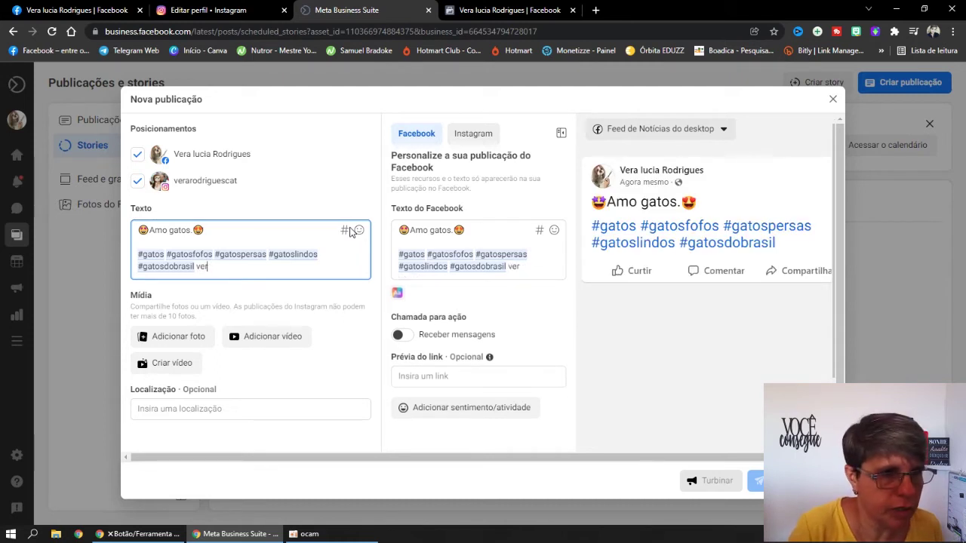
pyautogui.write('#vera')
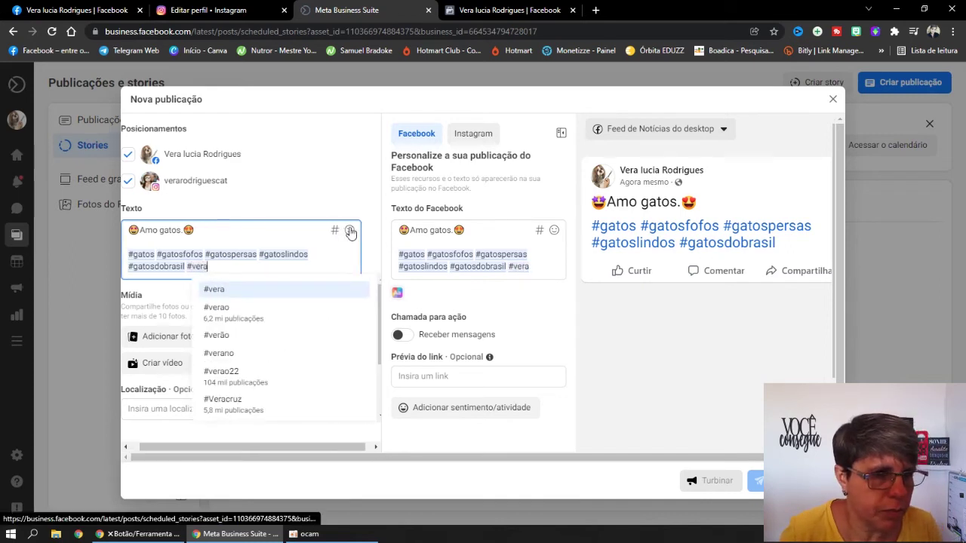
pyautogui.click(243, 292)
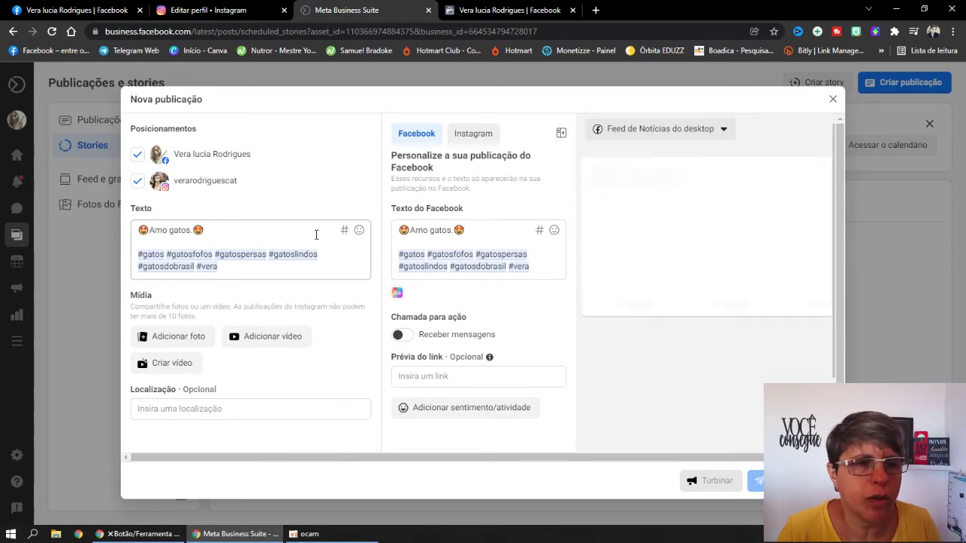
pyautogui.click(253, 270)
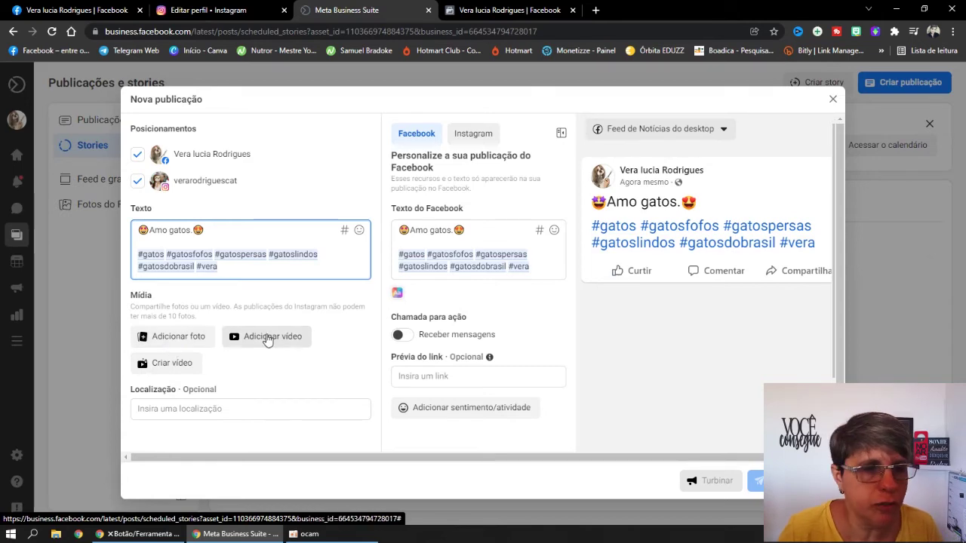
# - Attach the Gato image from the desktop folder (Área de Trabalho) to the post and show the post's Instagram preview
pyautogui.click(190, 339)
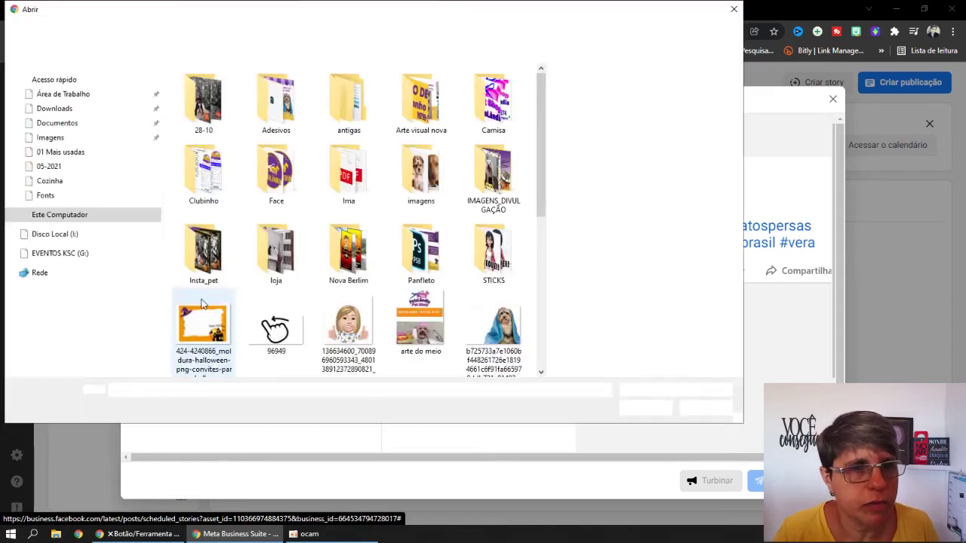
pyautogui.click(59, 94)
pyautogui.click(230, 202)
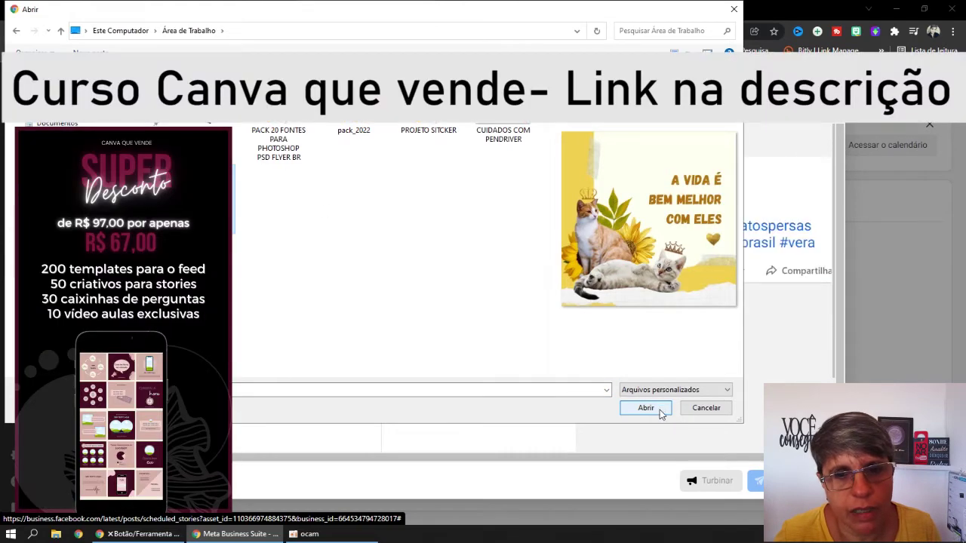
pyautogui.click(646, 408)
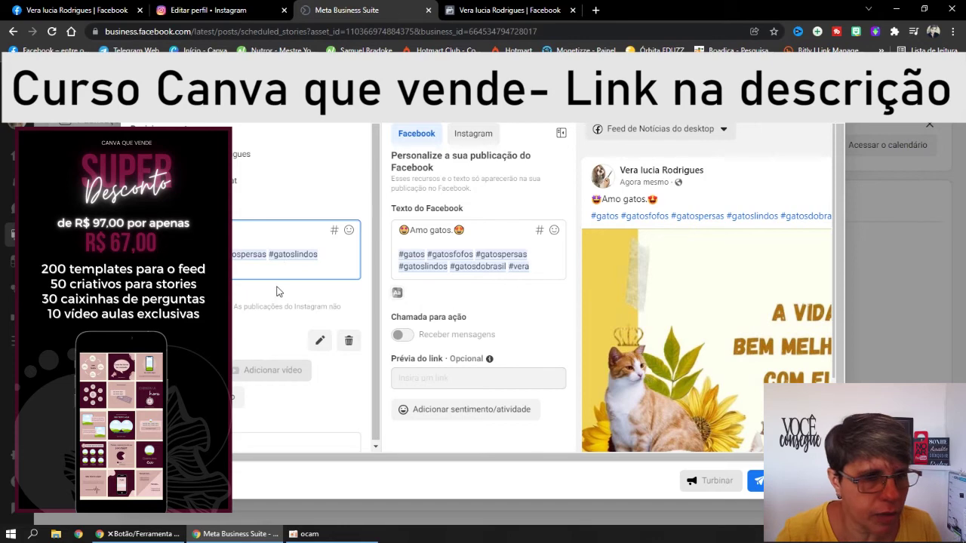
pyautogui.scroll(-1, 276, 291)
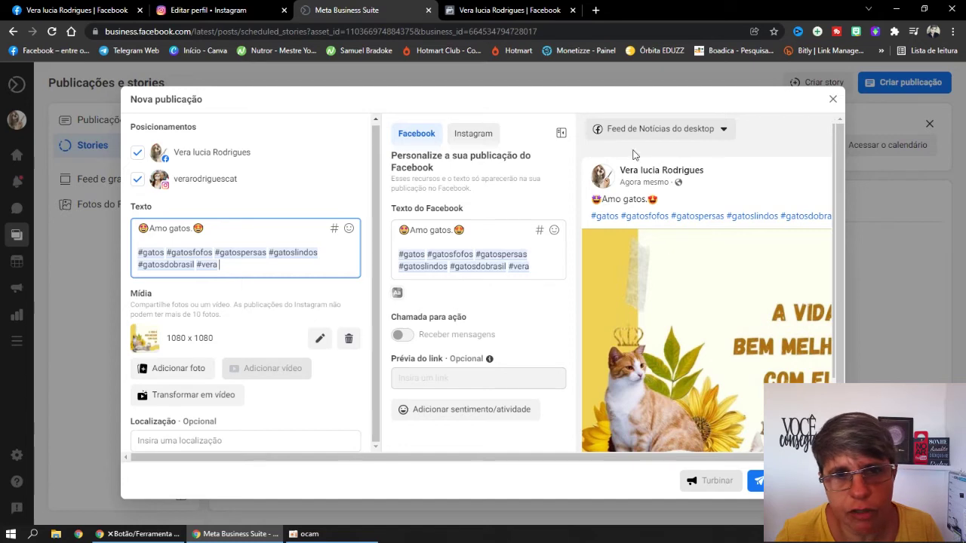
pyautogui.scroll(-1, 842, 247)
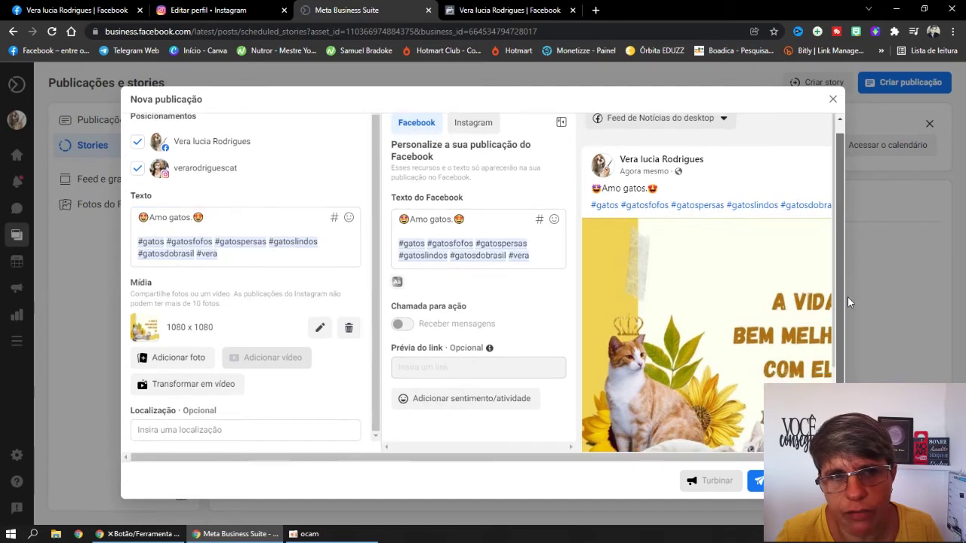
pyautogui.scroll(1, 847, 298)
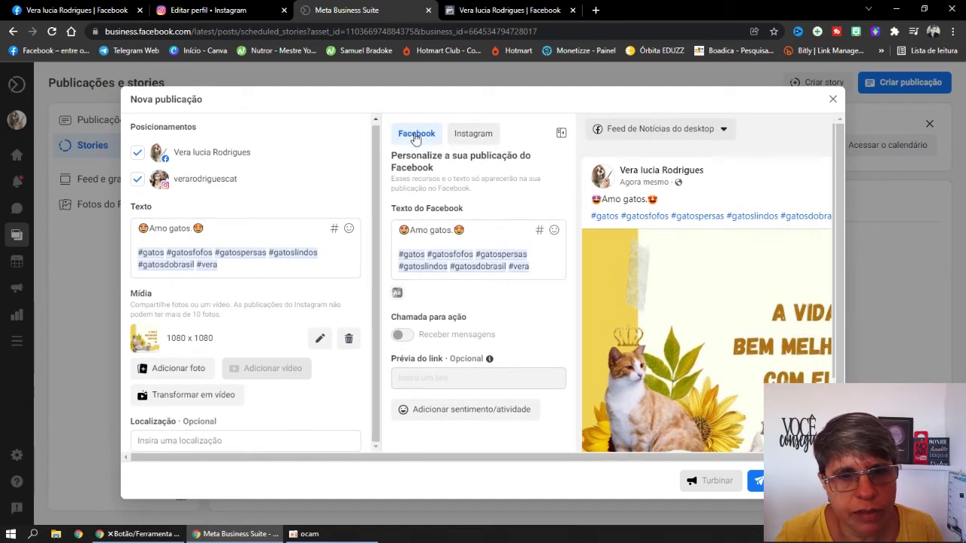
pyautogui.click(486, 134)
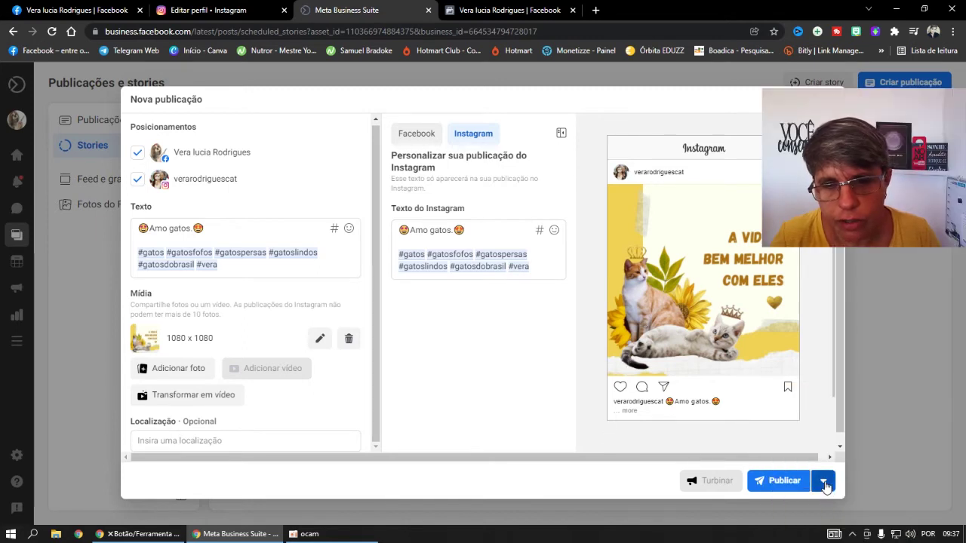
# - Schedule the post for 25 de janeiro de 2022 at 12:00 PM
pyautogui.click(824, 484)
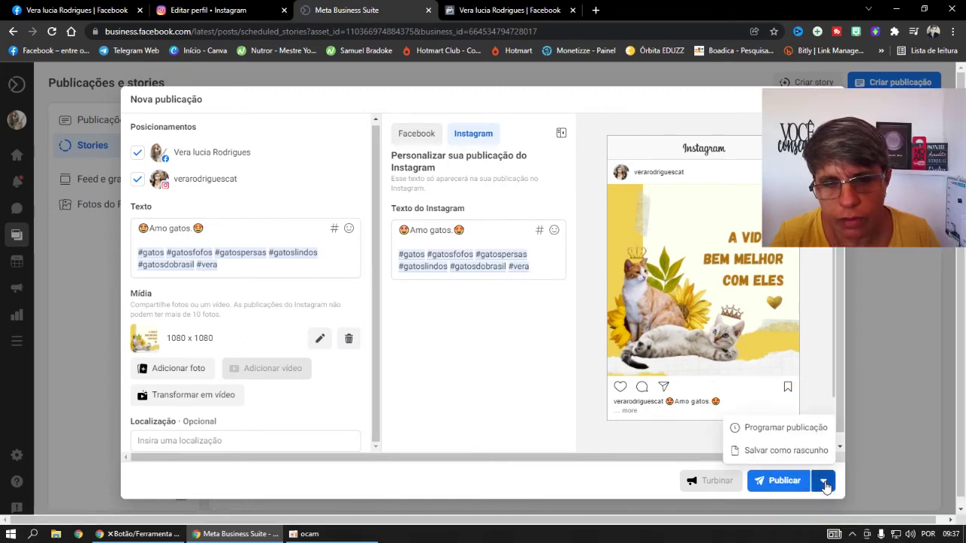
pyautogui.click(788, 427)
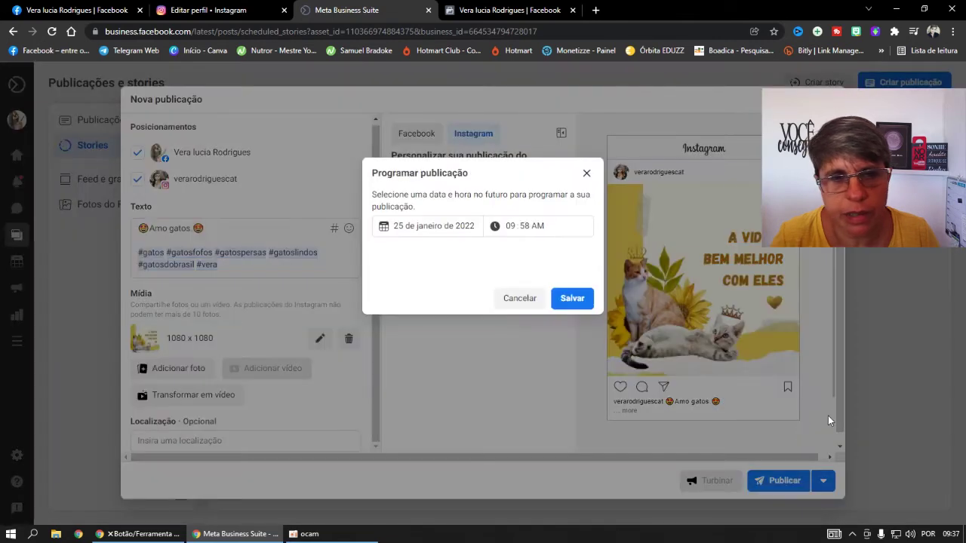
pyautogui.click(405, 227)
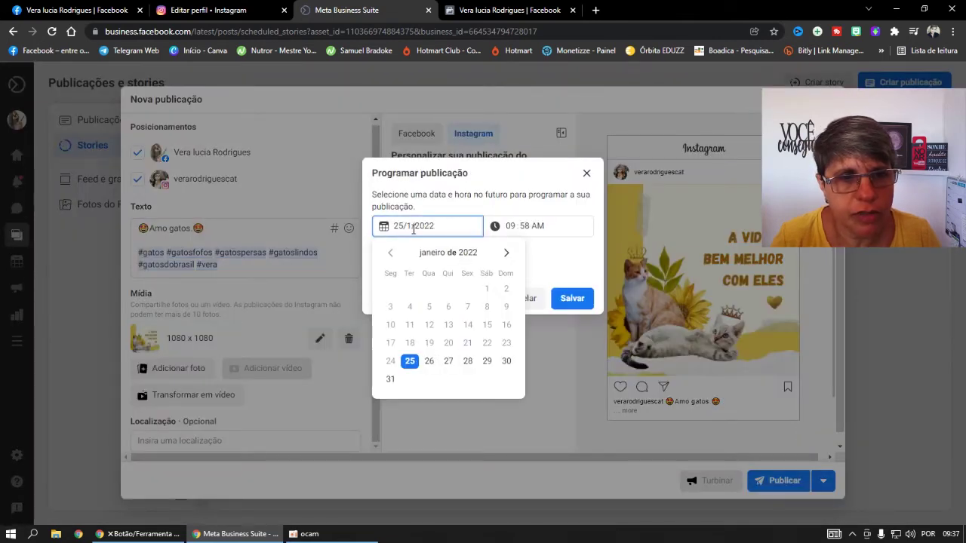
pyautogui.click(516, 226)
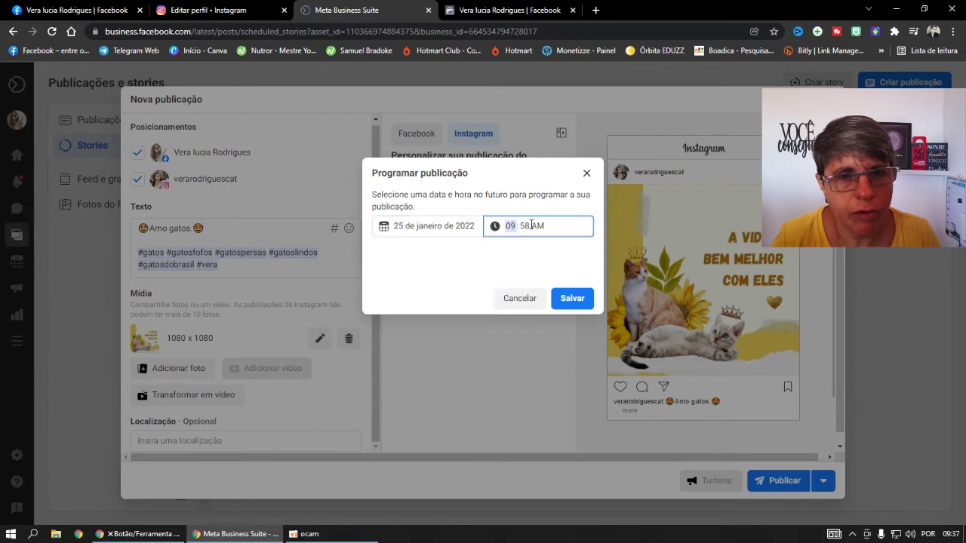
pyautogui.write('12')
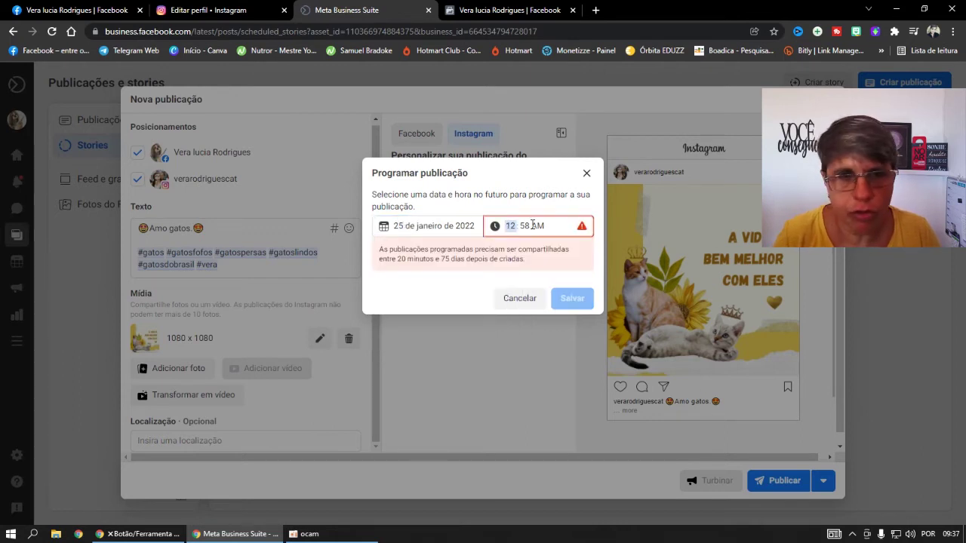
pyautogui.click(524, 226)
pyautogui.write('00p')
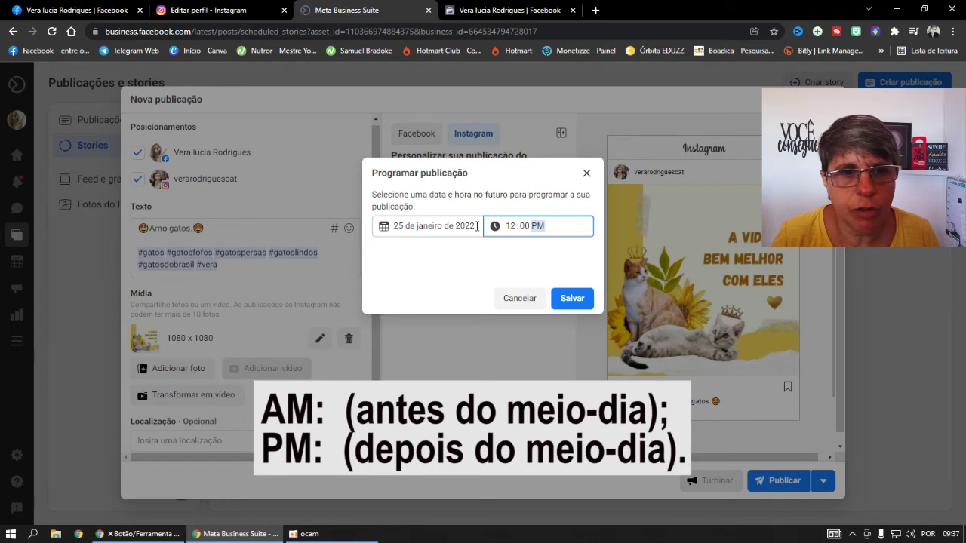
pyautogui.click(442, 228)
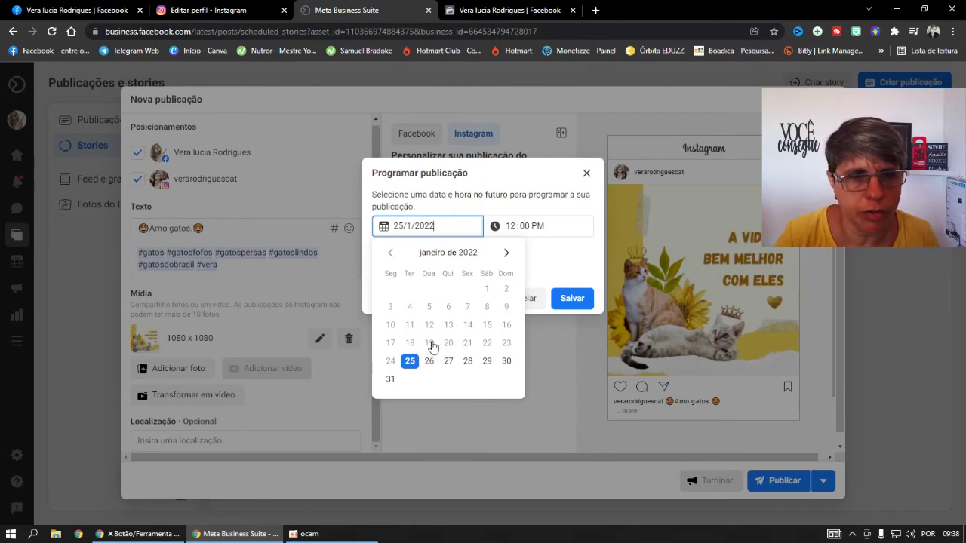
pyautogui.click(575, 276)
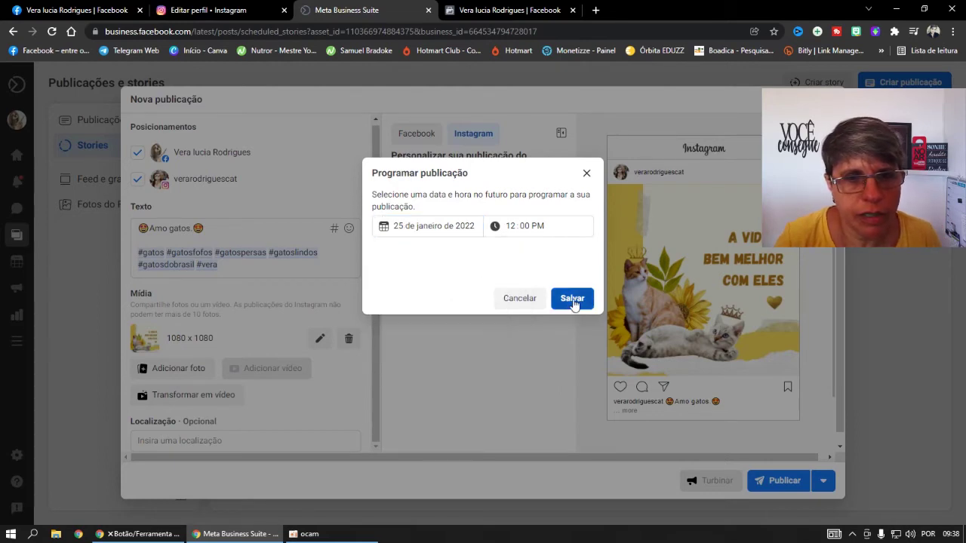
pyautogui.click(573, 299)
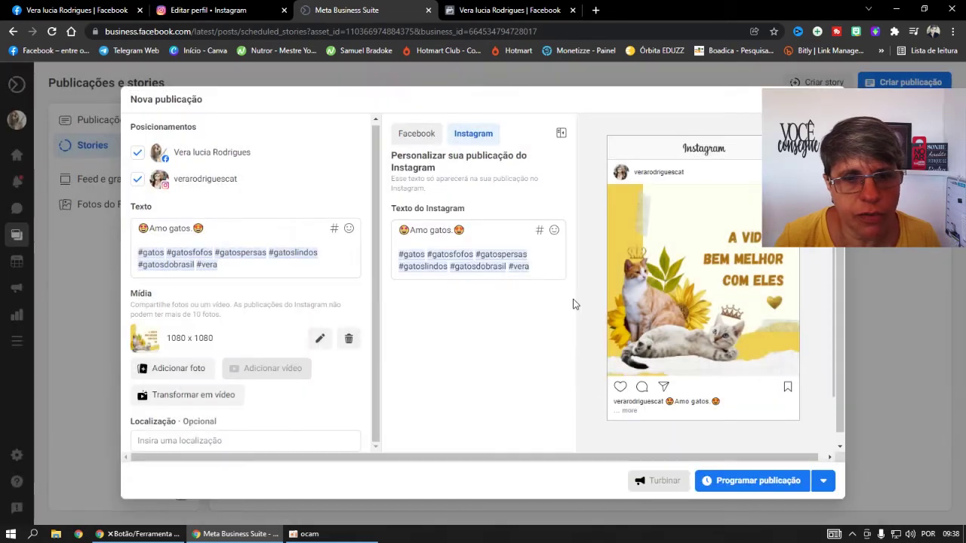
pyautogui.click(760, 482)
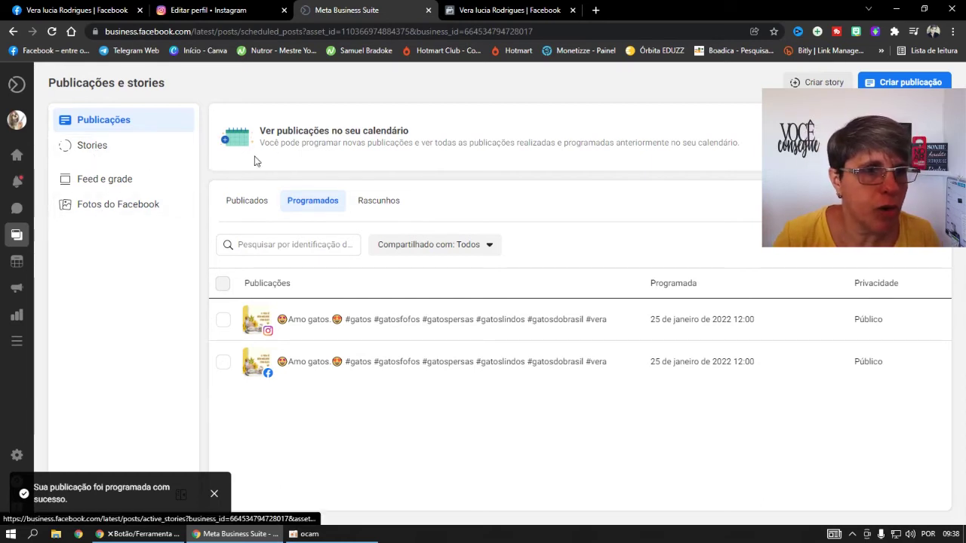
# - Create a new story with the Gato image from the desktop folder and check its Instagram and Facebook previews
pyautogui.click(104, 149)
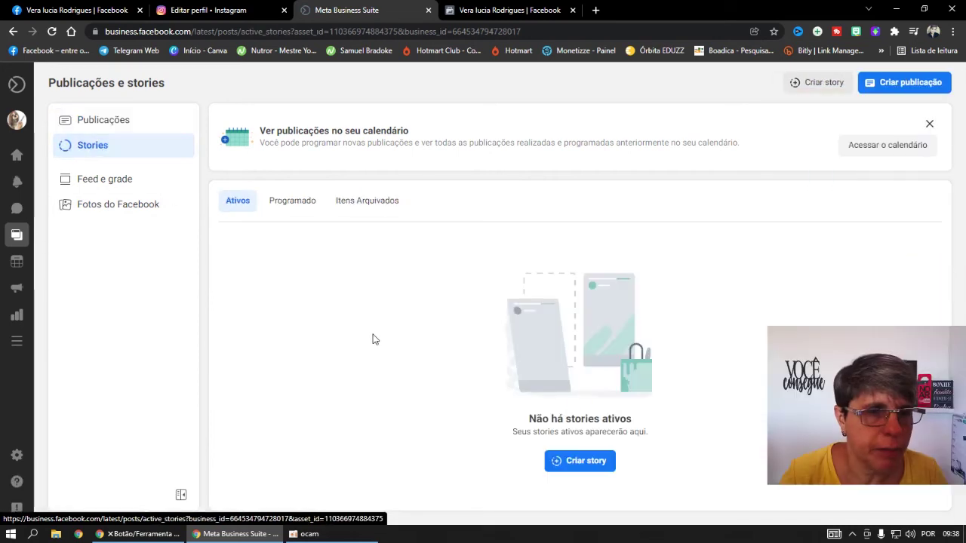
pyautogui.click(823, 86)
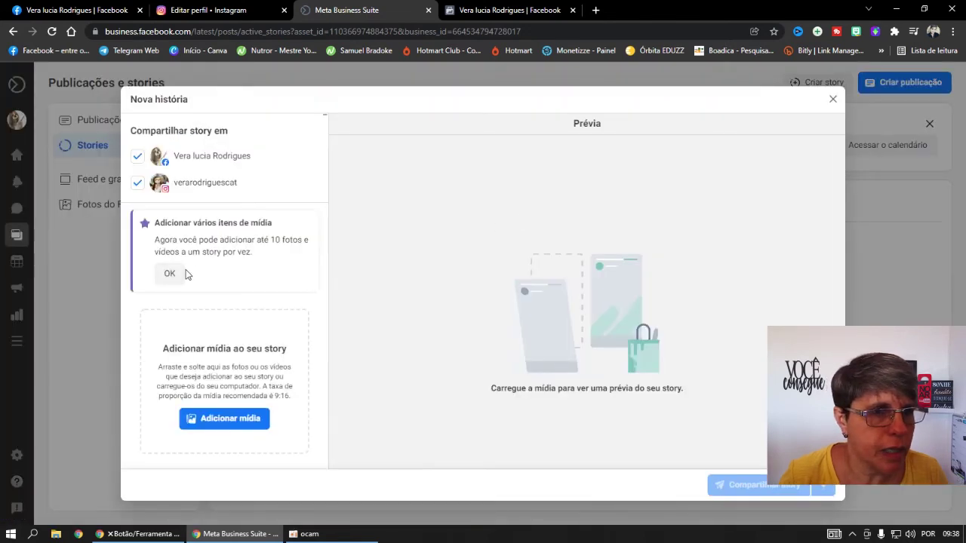
pyautogui.click(254, 419)
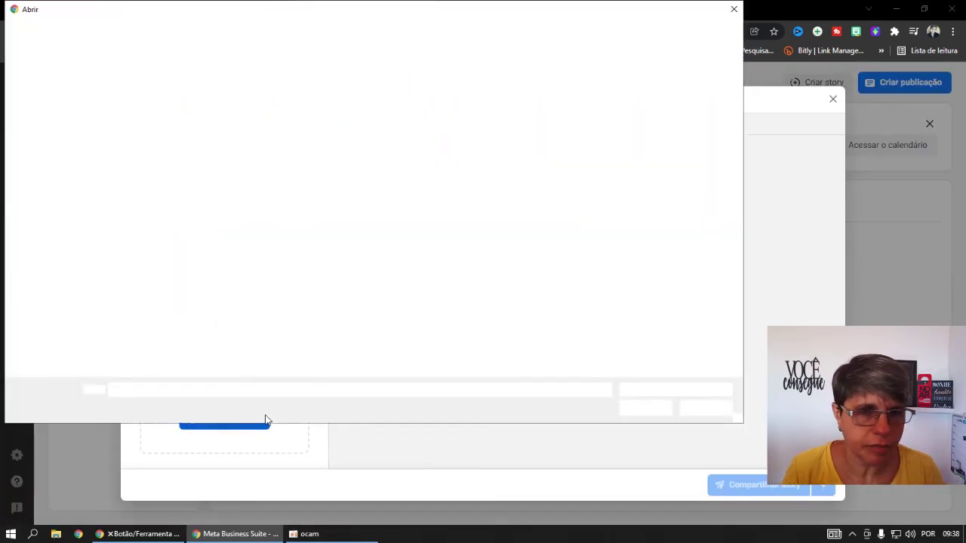
pyautogui.click(204, 192)
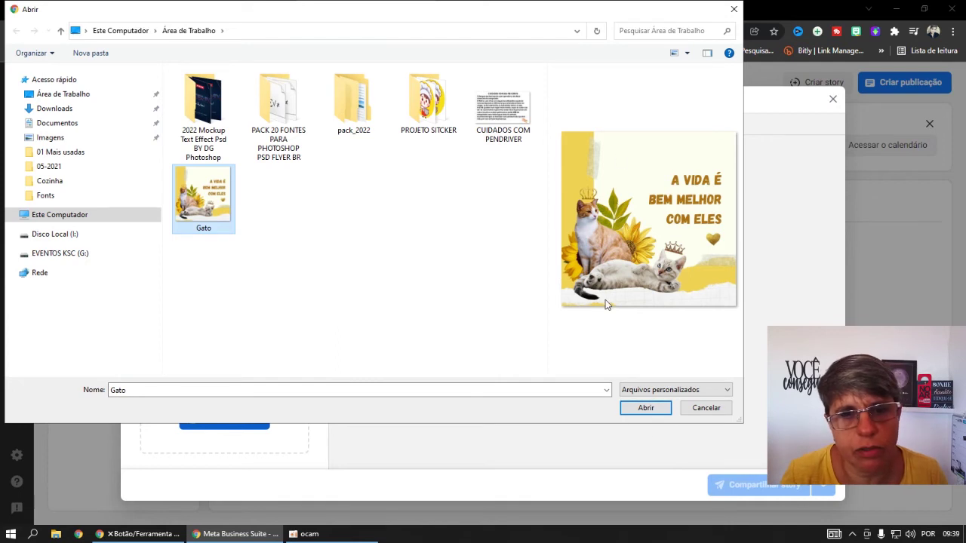
pyautogui.click(641, 408)
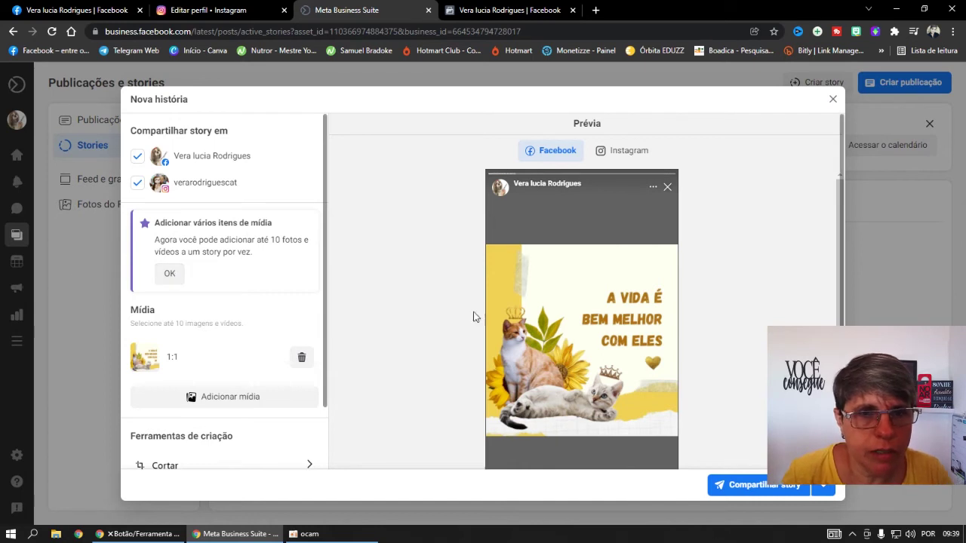
pyautogui.click(626, 151)
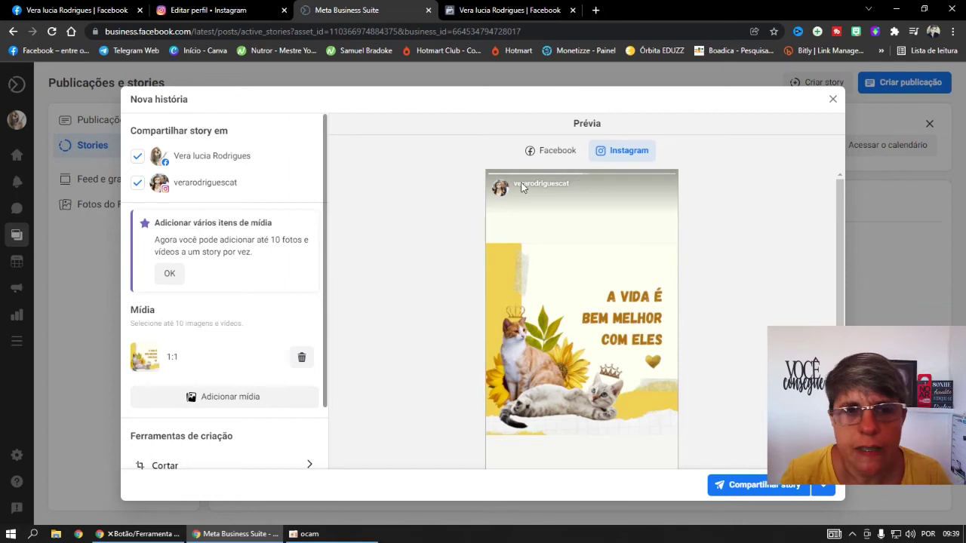
pyautogui.click(532, 150)
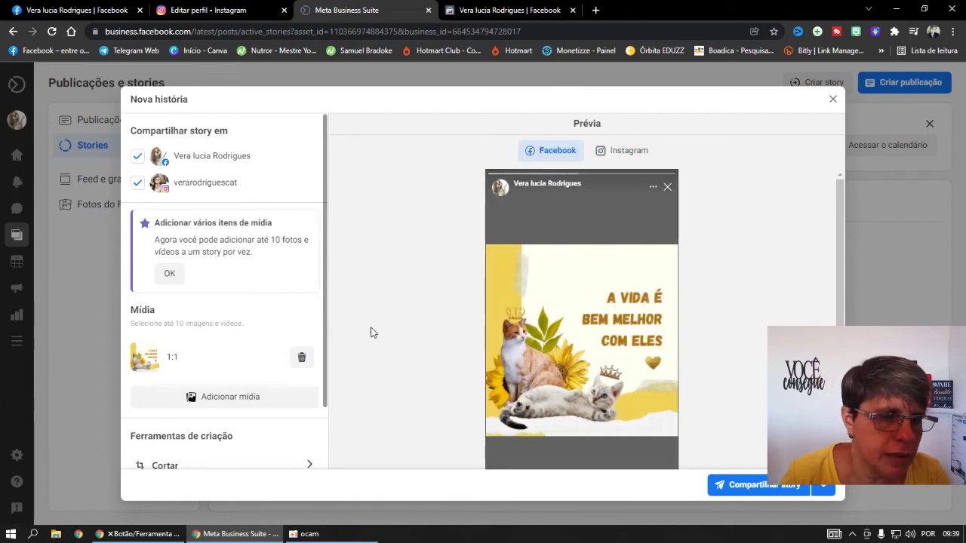
# - Remove the image from the story's media and add the Gato image again
pyautogui.scroll(-1, 242, 346)
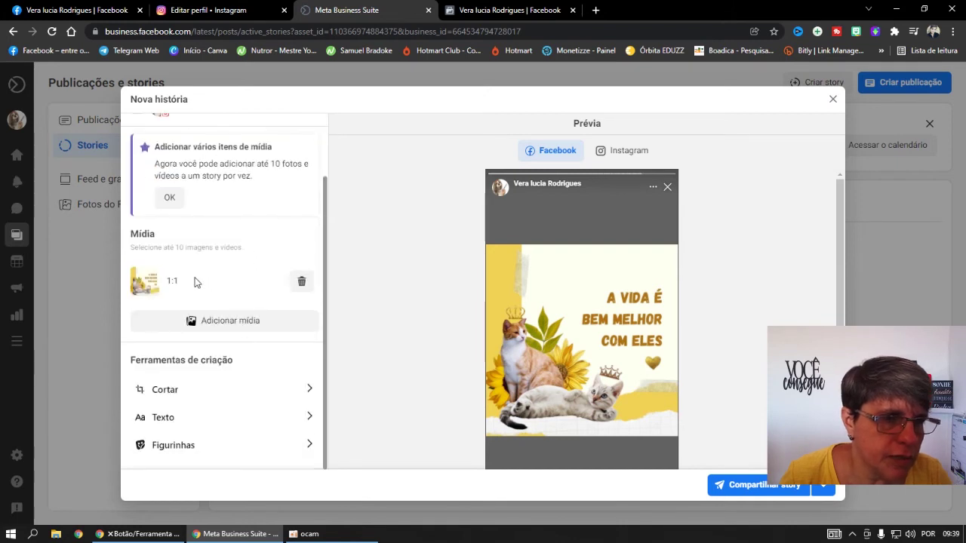
pyautogui.click(301, 283)
pyautogui.click(226, 417)
pyautogui.click(201, 194)
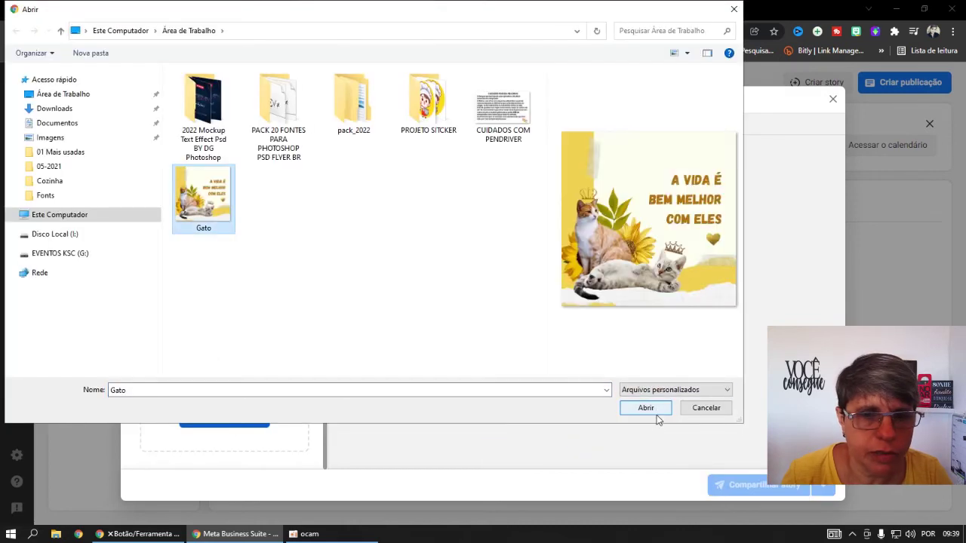
pyautogui.click(646, 407)
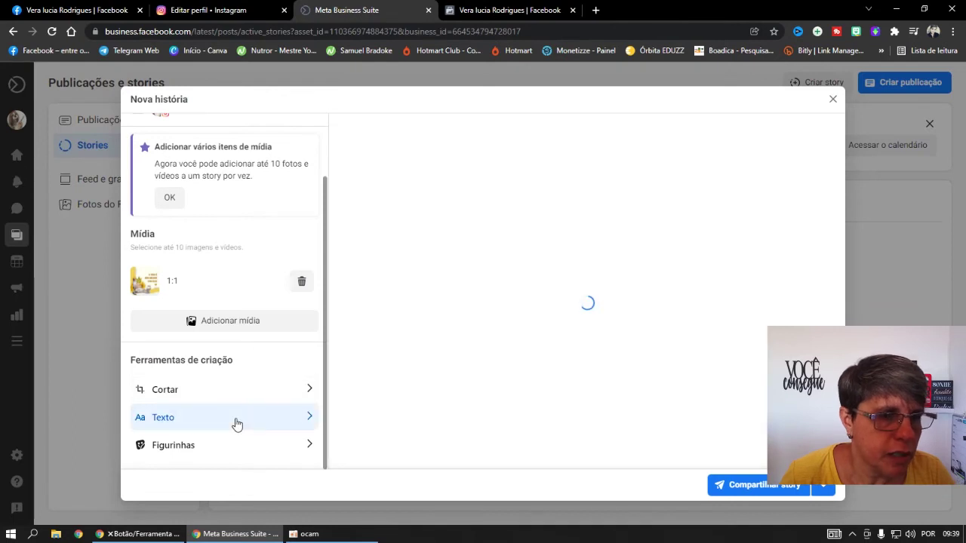
# - Add the text "Amo gatos" to the story in Helvetica, colour it near-black and place it above the cat image
pyautogui.click(236, 424)
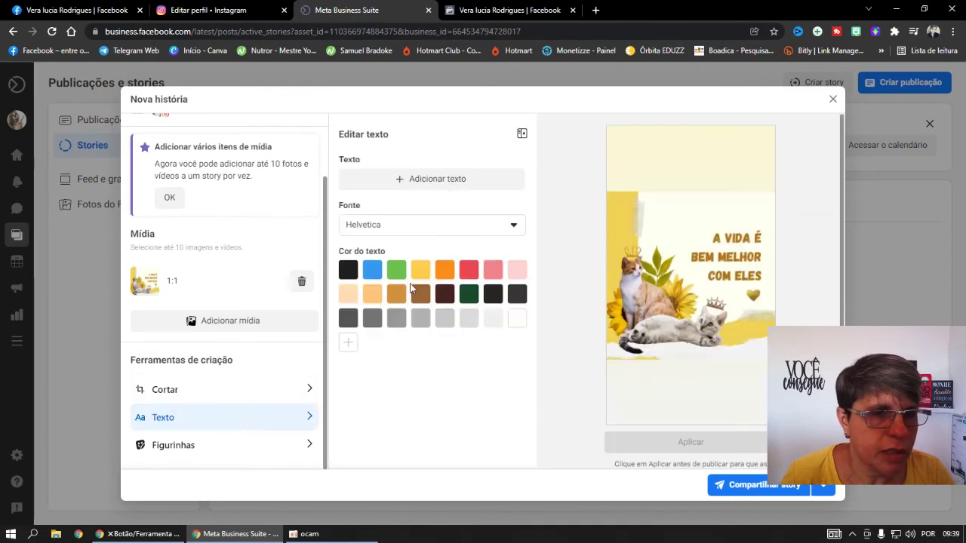
pyautogui.click(416, 226)
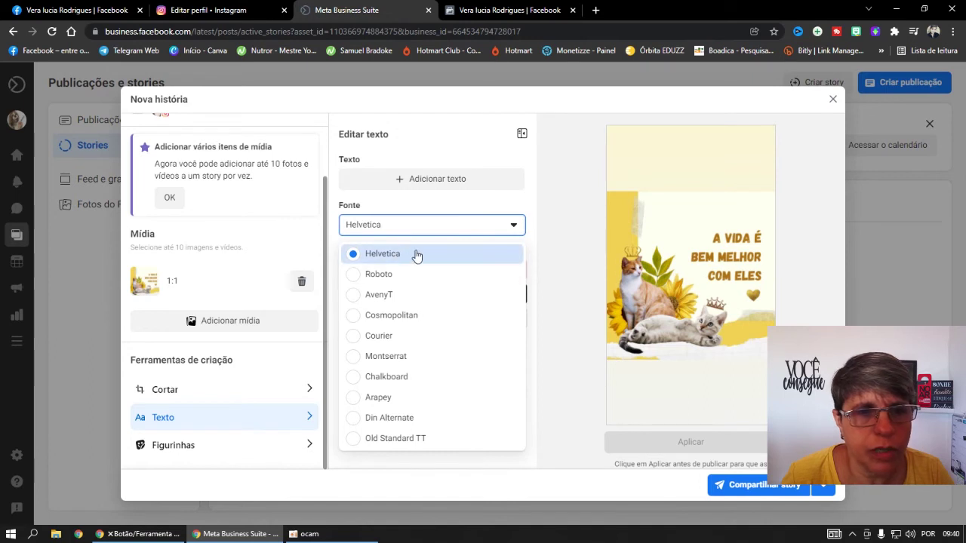
pyautogui.click(423, 181)
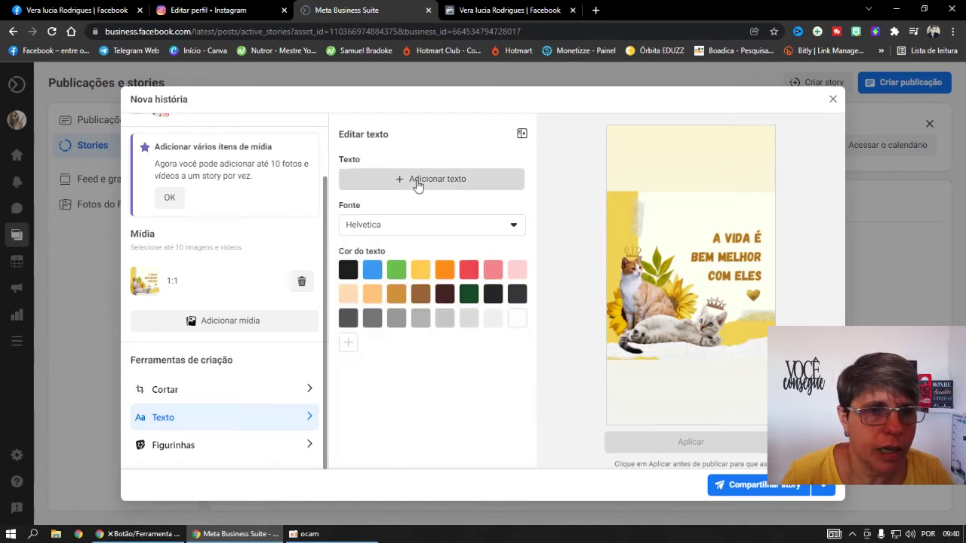
pyautogui.moveTo(667, 234); pyautogui.dragTo(705, 159)
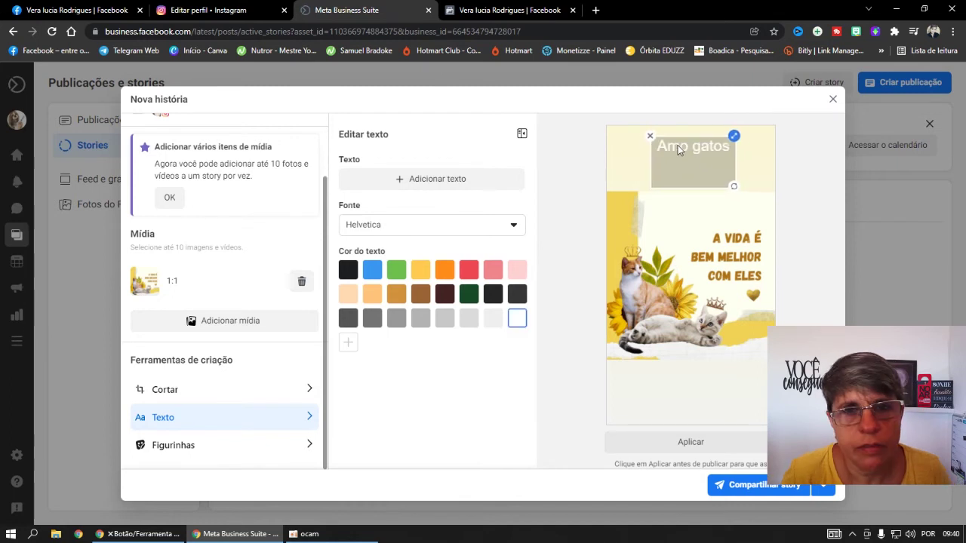
pyautogui.click(372, 293)
pyautogui.click(494, 295)
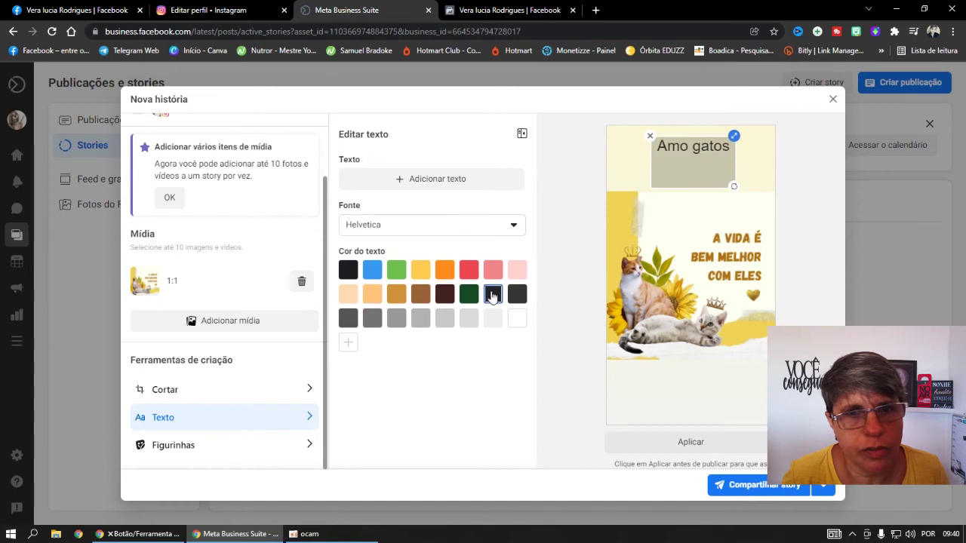
pyautogui.moveTo(673, 165)
pyautogui.mouseDown()
pyautogui.moveTo(687, 188)
pyautogui.moveTo(687, 168)
pyautogui.mouseUp()
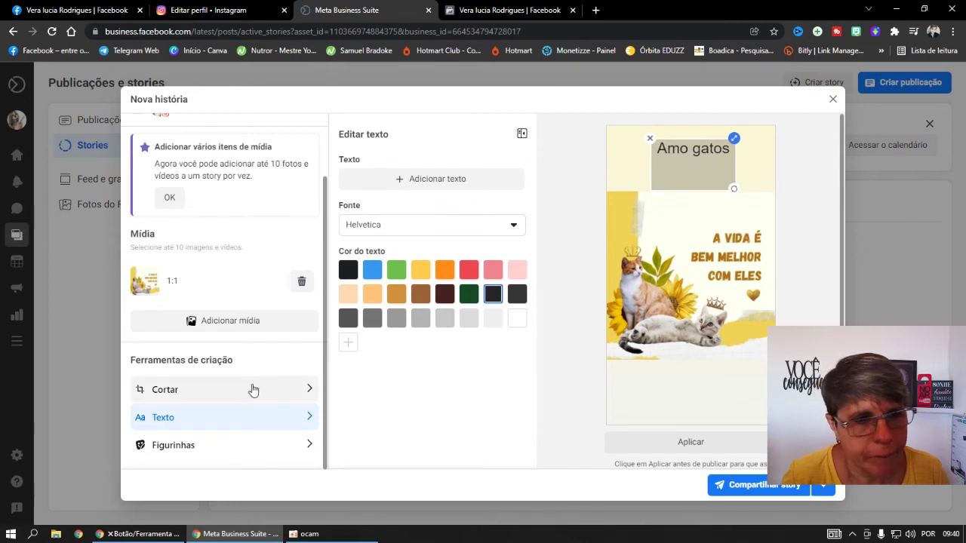
# - Add the orange cat sticker with heart eyes to the story and place it below the cat image
pyautogui.click(212, 447)
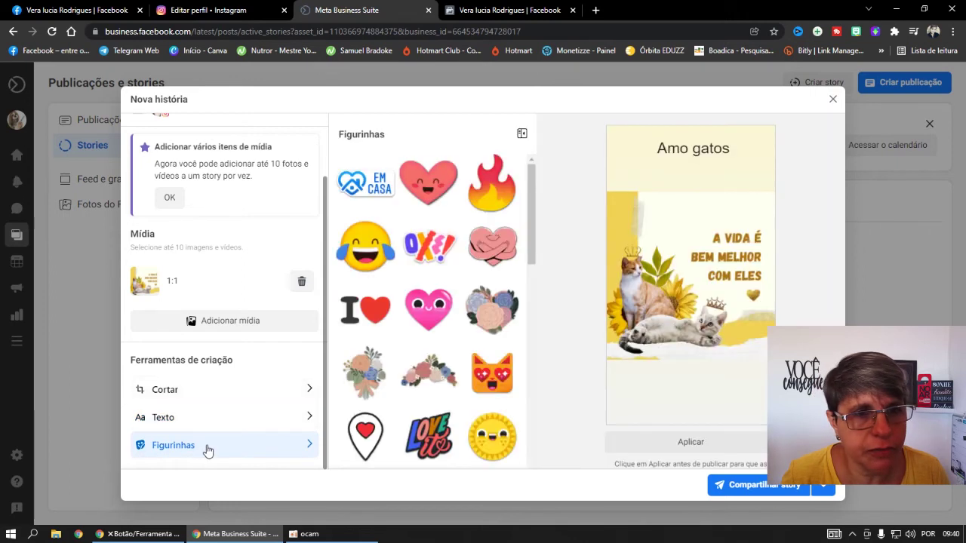
pyautogui.scroll(-1, 465, 347)
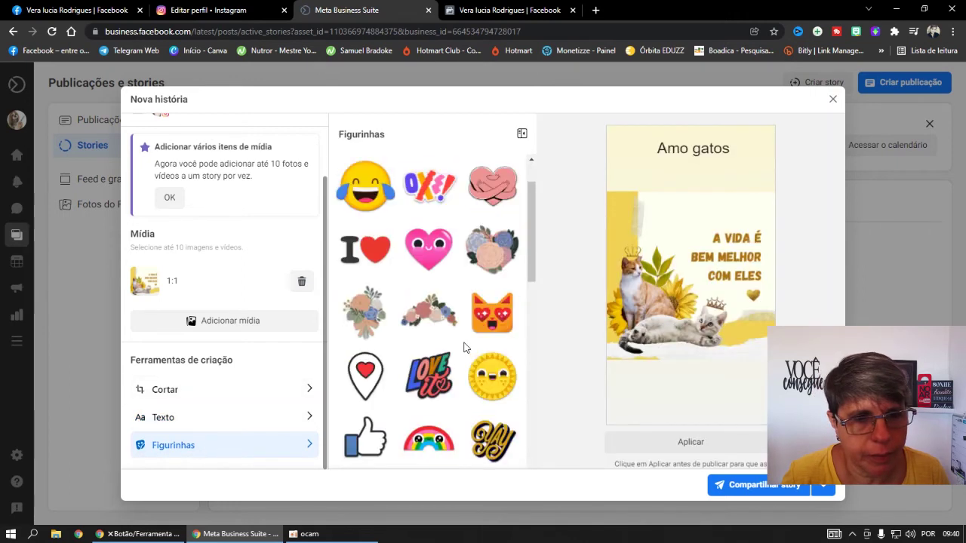
pyautogui.click(481, 333)
pyautogui.moveTo(683, 216); pyautogui.dragTo(695, 391)
pyautogui.scroll(-1, 539, 344)
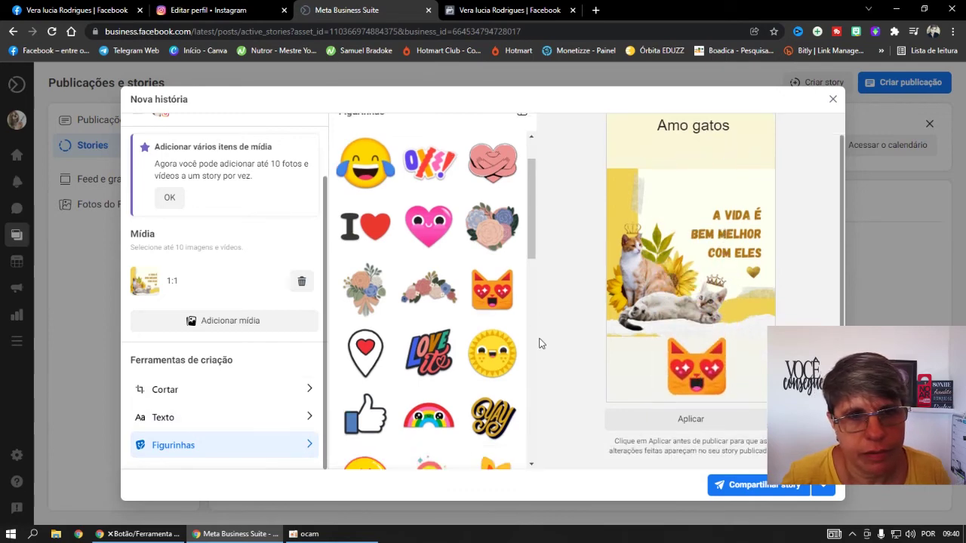
# - Try to open the scheduling option for the story
pyautogui.moveTo(534, 304); pyautogui.dragTo(554, 261)
pyautogui.click(555, 260)
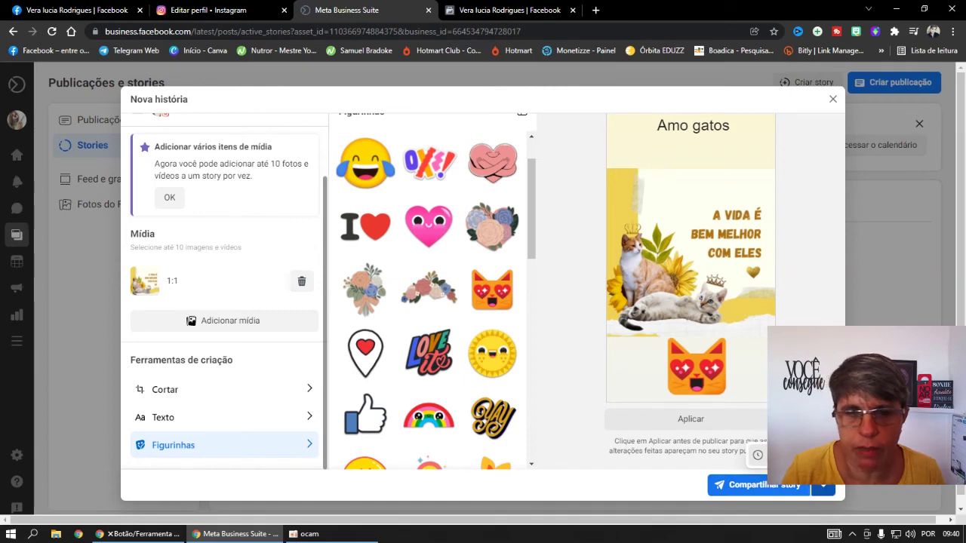
pyautogui.click(757, 455)
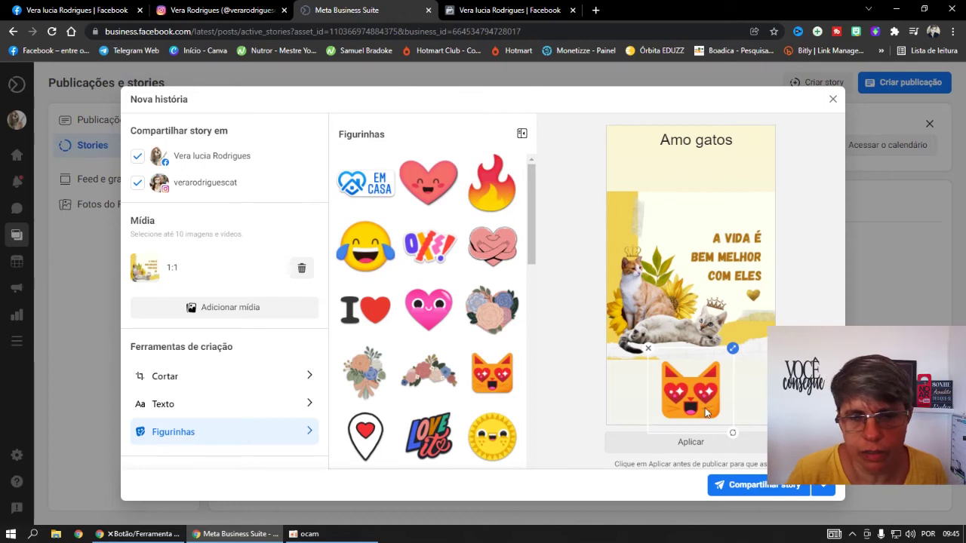
# - Apply the text and sticker to the story and check its Facebook and Instagram previews
pyautogui.click(691, 443)
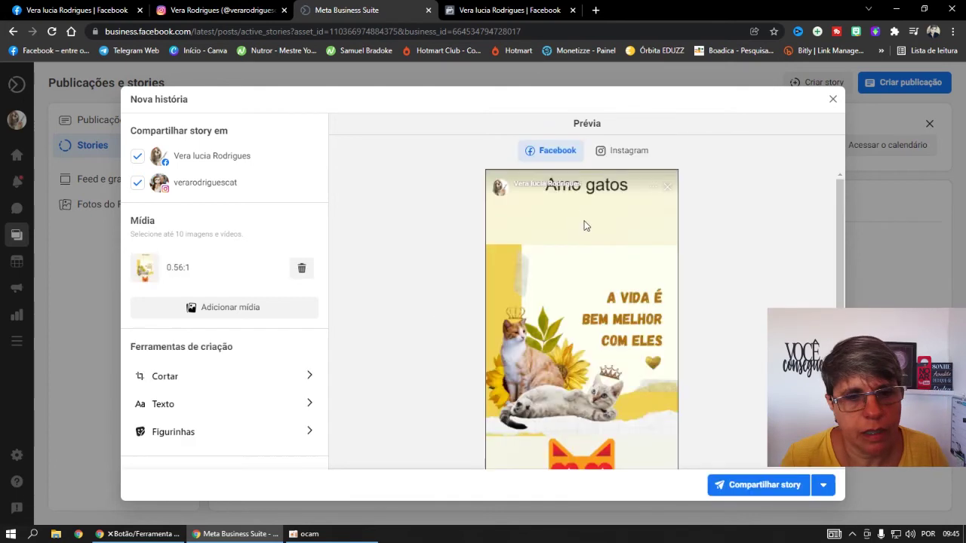
pyautogui.scroll(-1, 649, 303)
pyautogui.scroll(1, 606, 285)
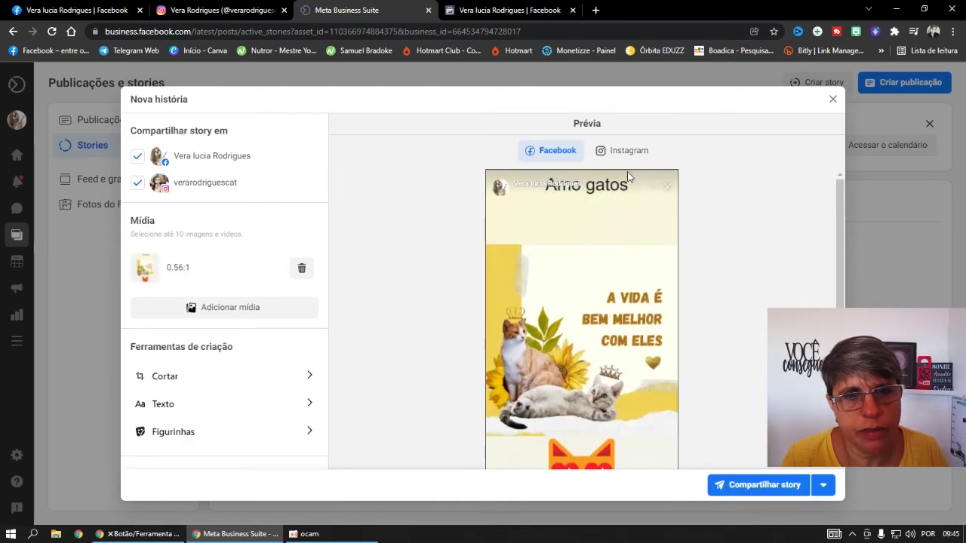
pyautogui.click(622, 150)
pyautogui.scroll(-1, 640, 353)
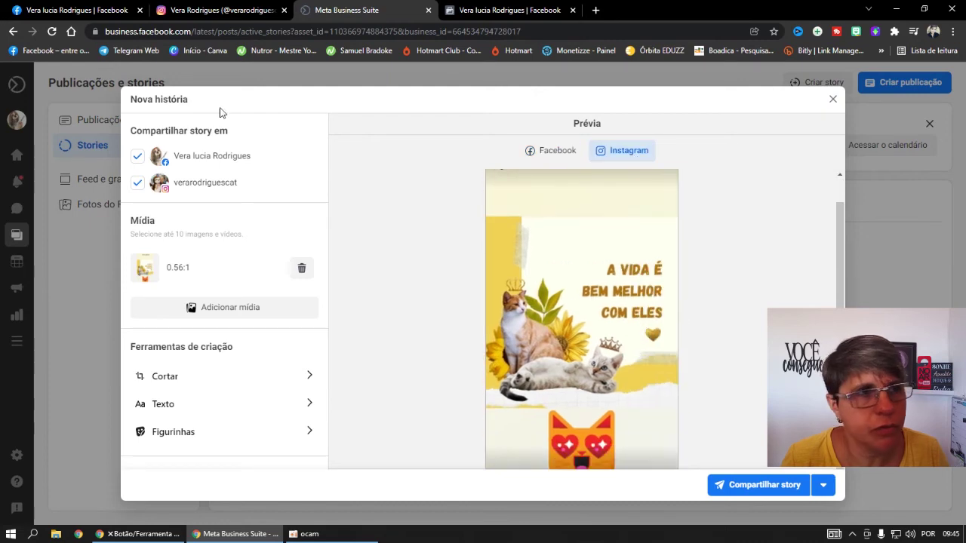
# - Look at the Facebook Page and the stories on the Facebook home feed, and return to the new story
pyautogui.click(81, 8)
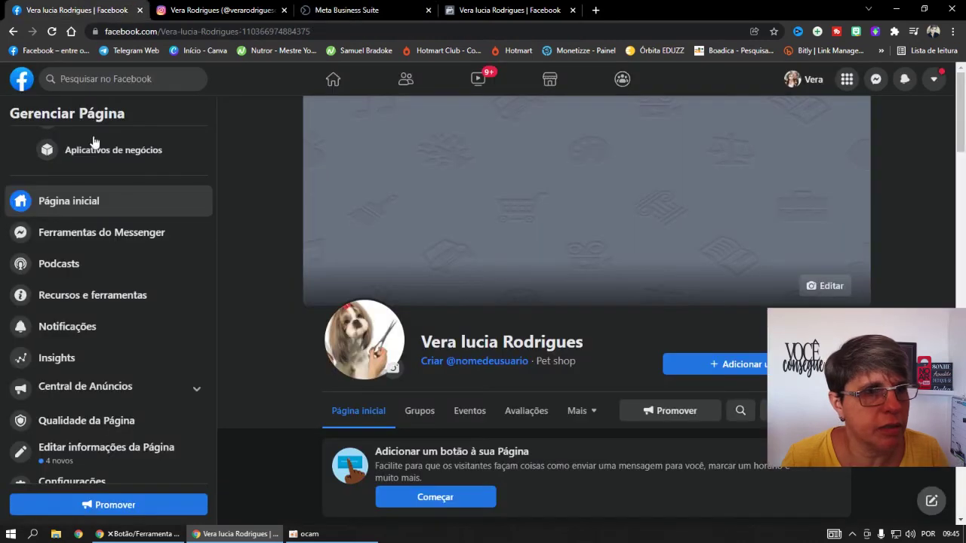
pyautogui.click(22, 79)
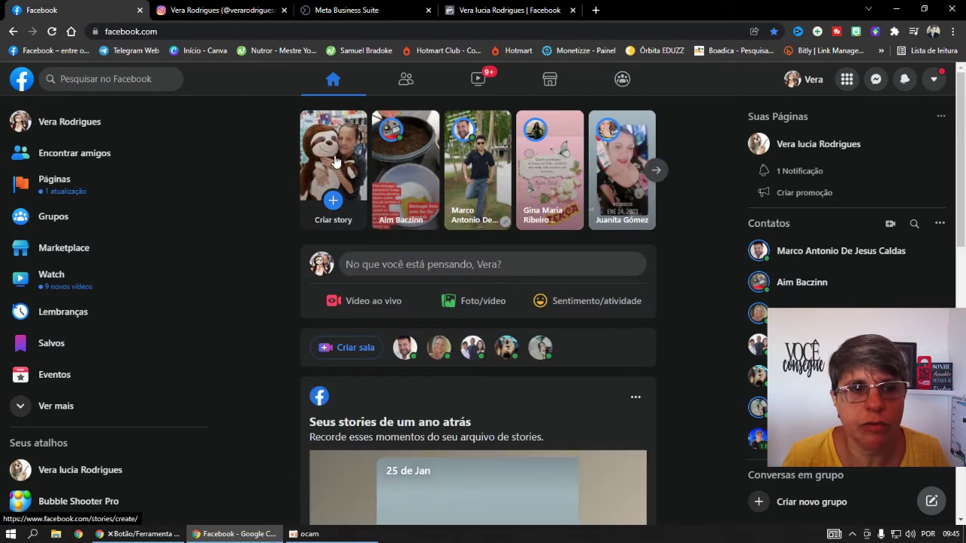
pyautogui.click(494, 11)
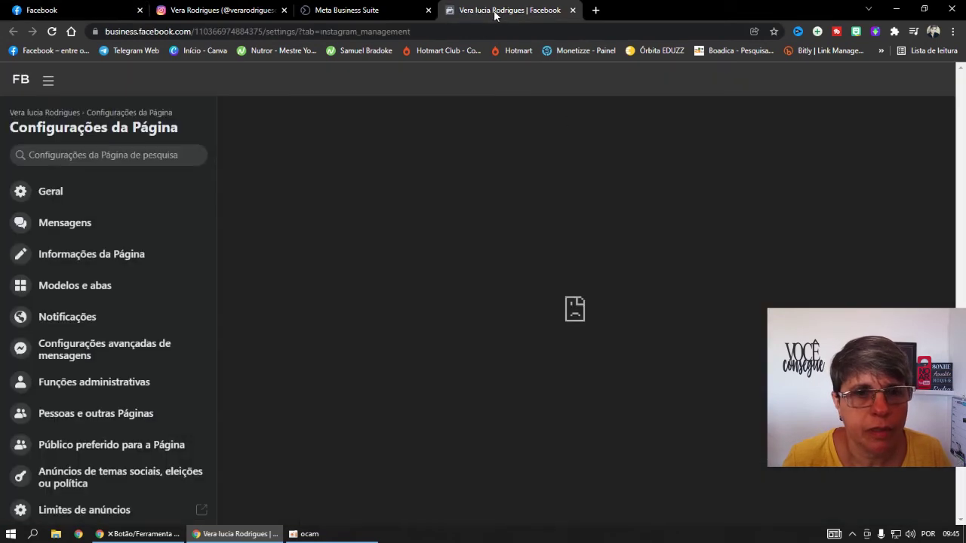
pyautogui.click(332, 11)
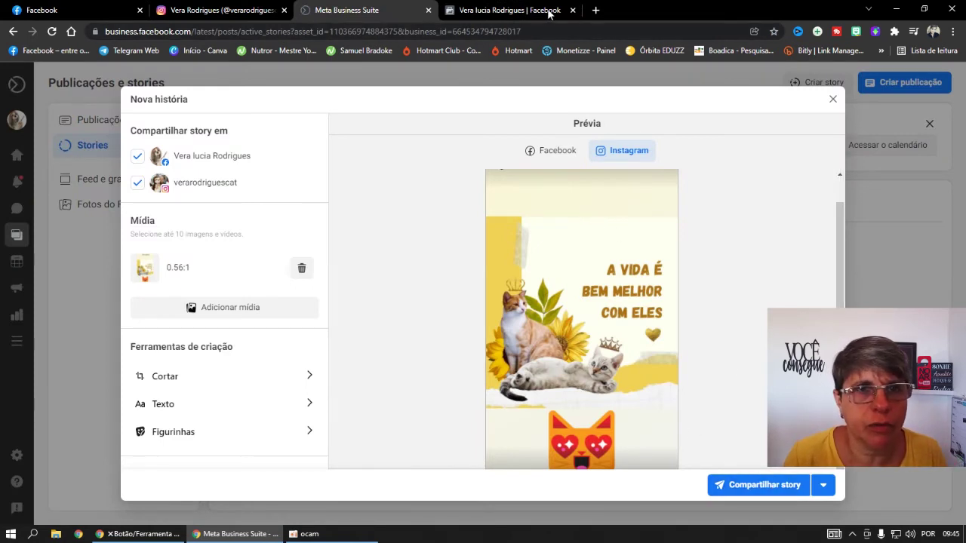
# - Share the story to Facebook and Instagram and view it from the Instagram profile, ending on the Instagram home feed
pyautogui.click(779, 486)
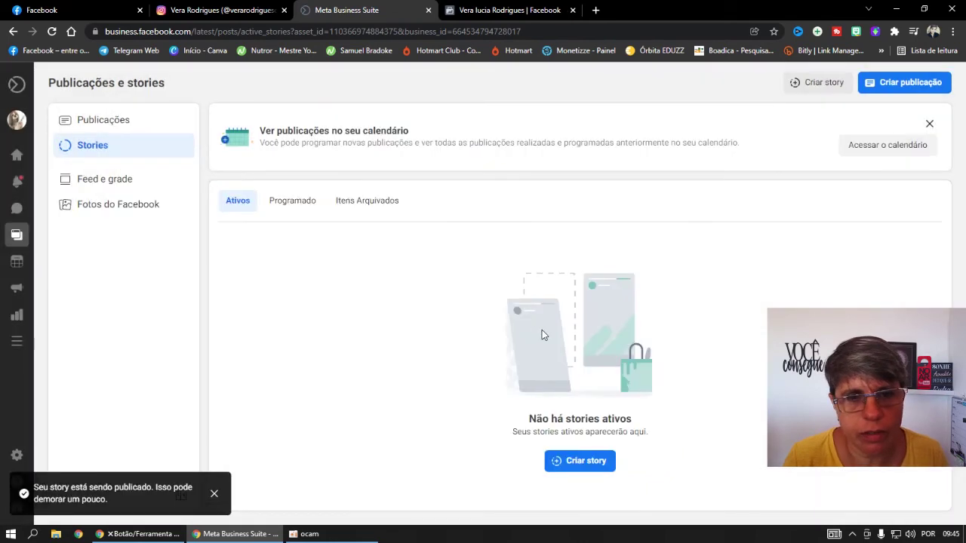
pyautogui.click(219, 9)
pyautogui.click(306, 172)
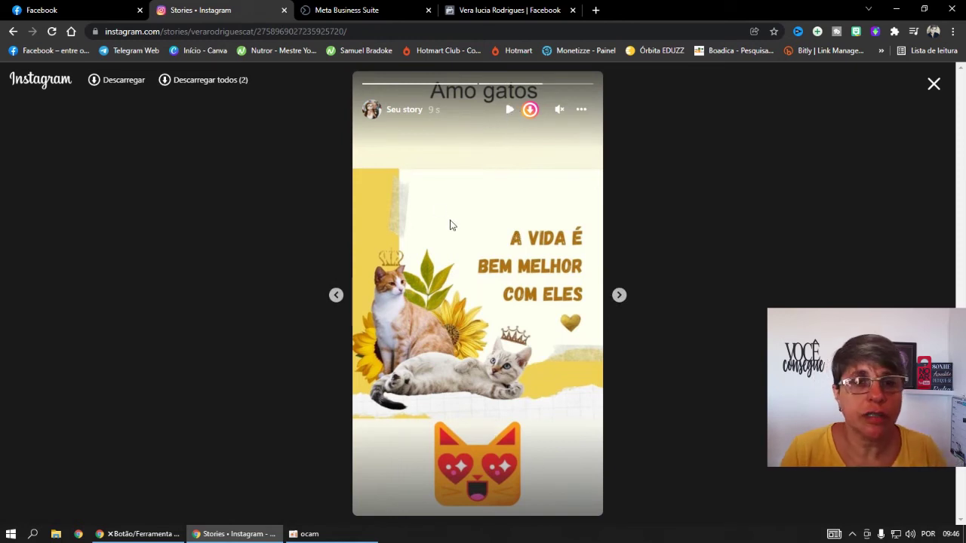
pyautogui.click(933, 84)
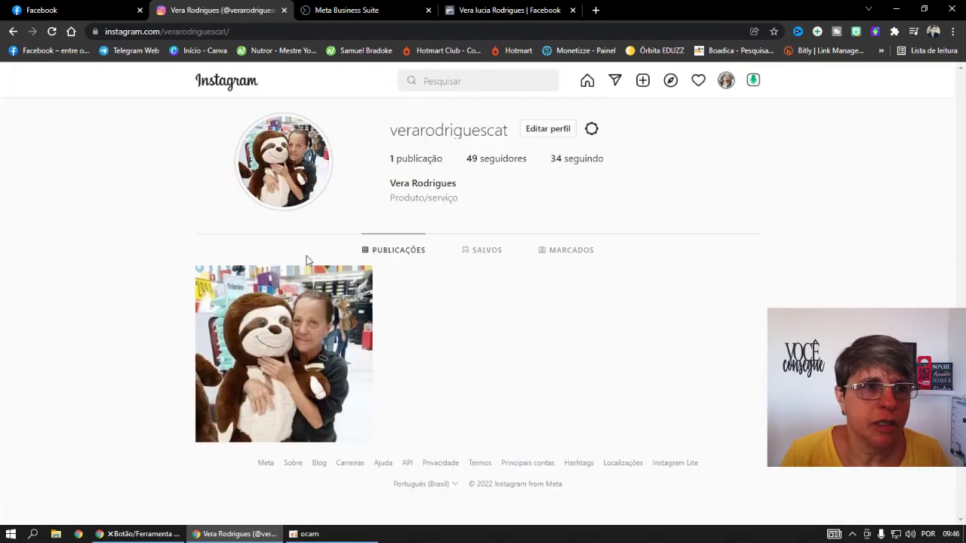
pyautogui.click(218, 83)
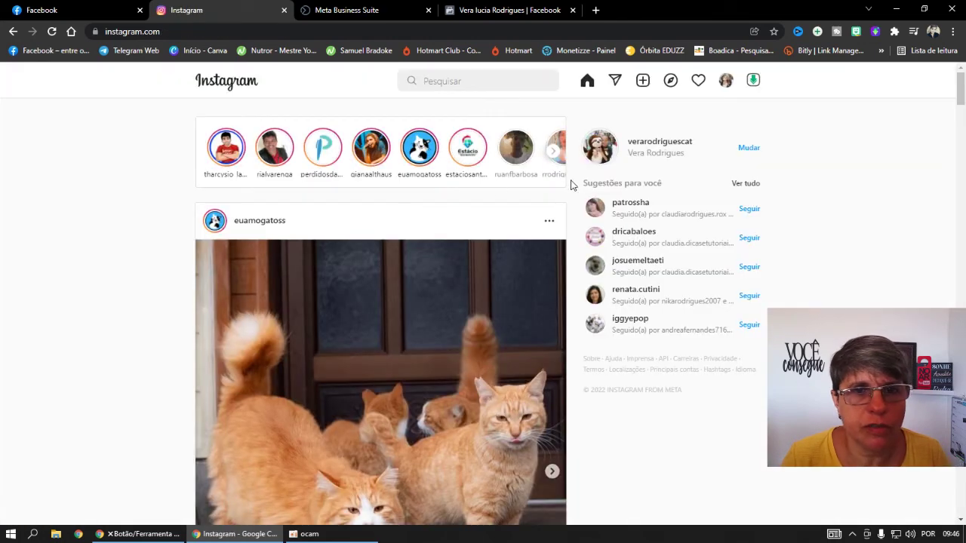
# - Switch to Facebook and open the managed Page from Suas Páginas
pyautogui.click(117, 11)
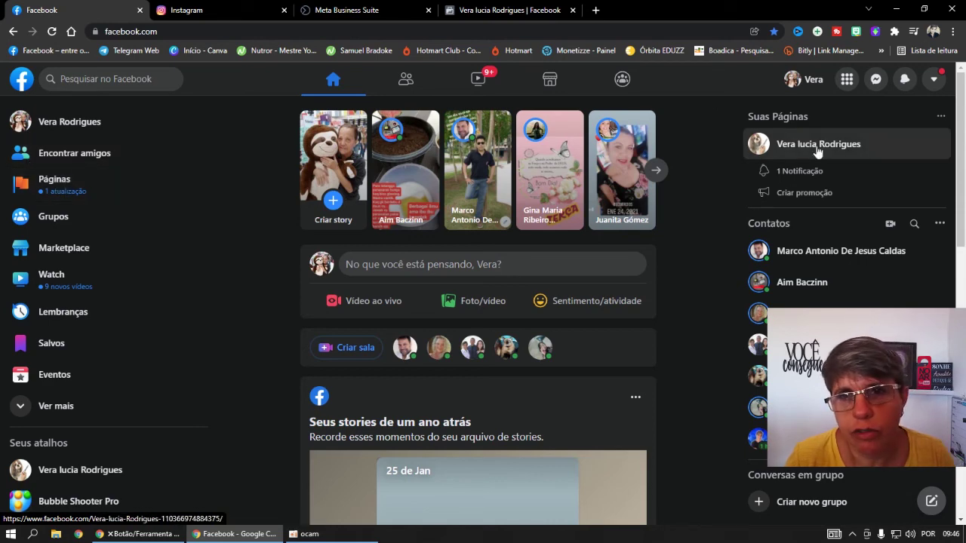
pyautogui.click(940, 117)
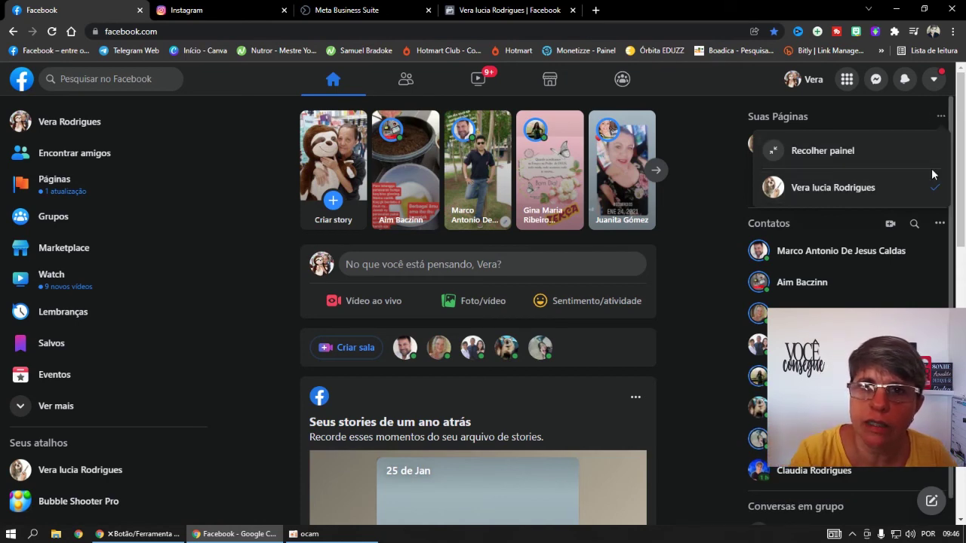
pyautogui.click(826, 187)
pyautogui.click(763, 142)
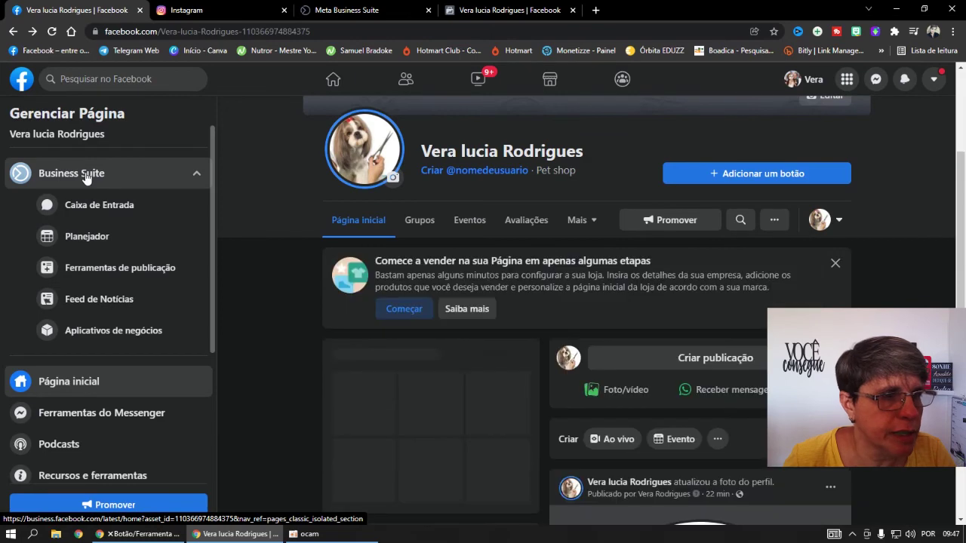
# - Go to the Page's Business Suite and show its scheduled posts (Programados)
pyautogui.click(86, 176)
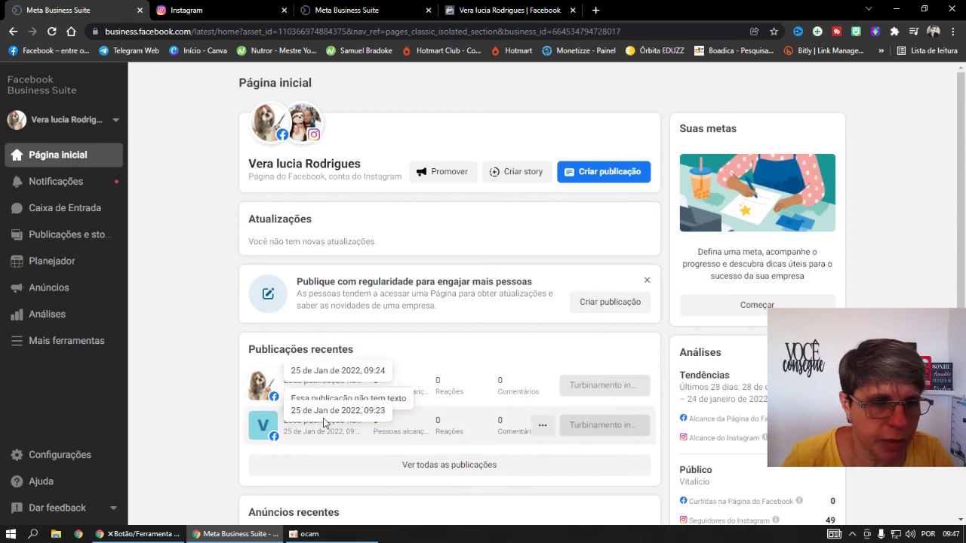
pyautogui.scroll(-3, 452, 464)
pyautogui.click(462, 292)
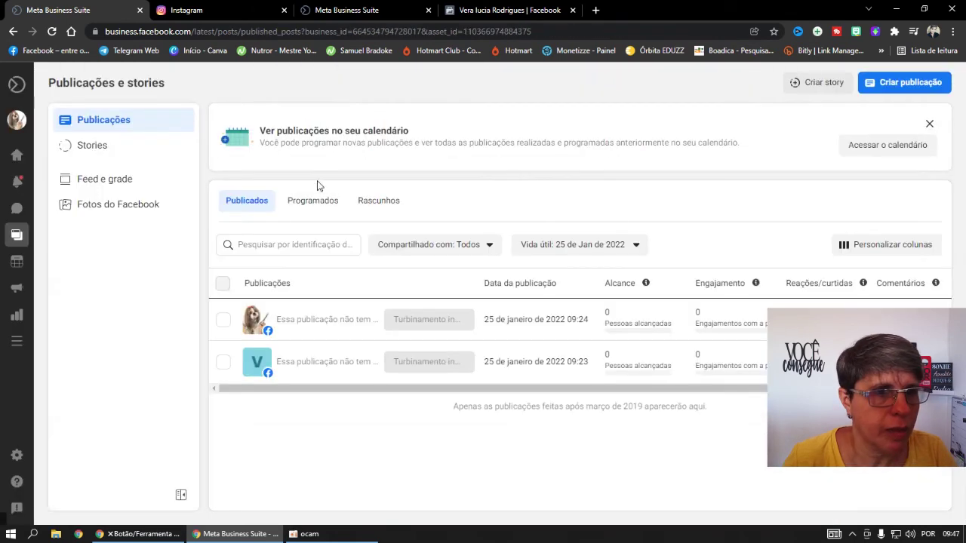
pyautogui.click(319, 200)
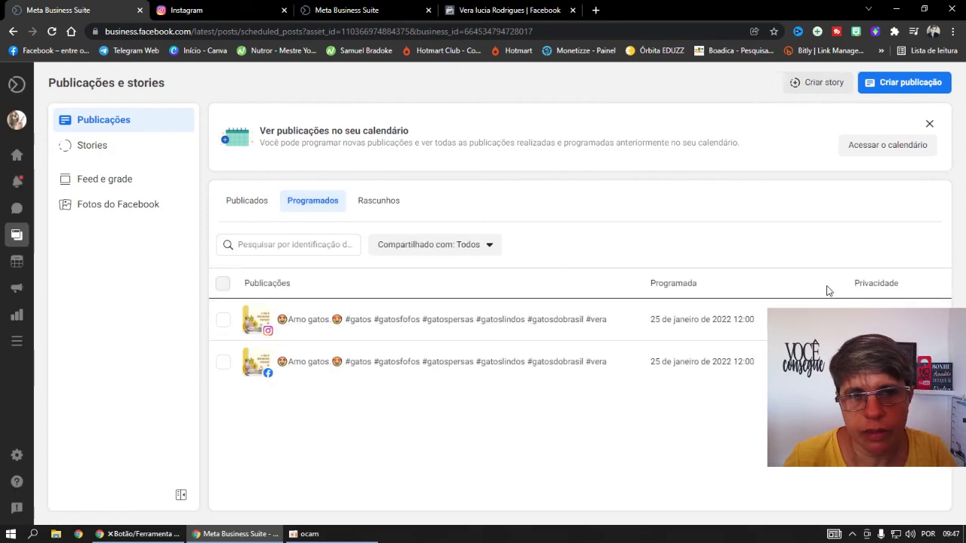
# - Open the scheduled Instagram "Amo gatos" post for editing and save it with its existing text and image
pyautogui.click(425, 324)
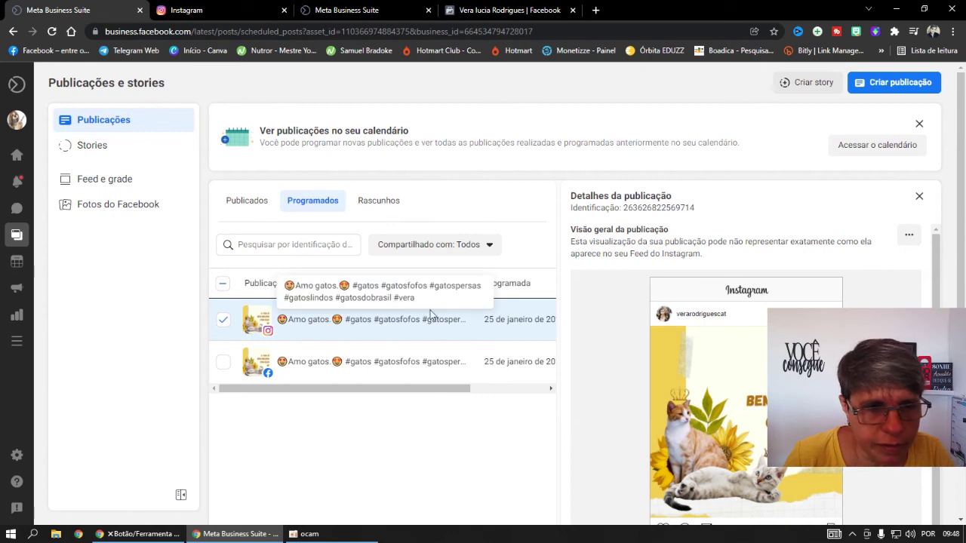
pyautogui.click(910, 237)
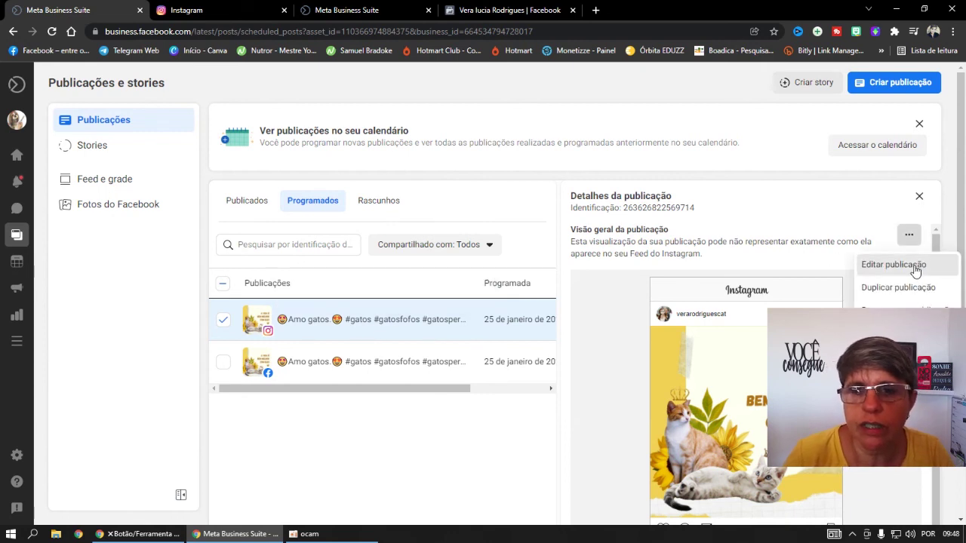
pyautogui.click(914, 268)
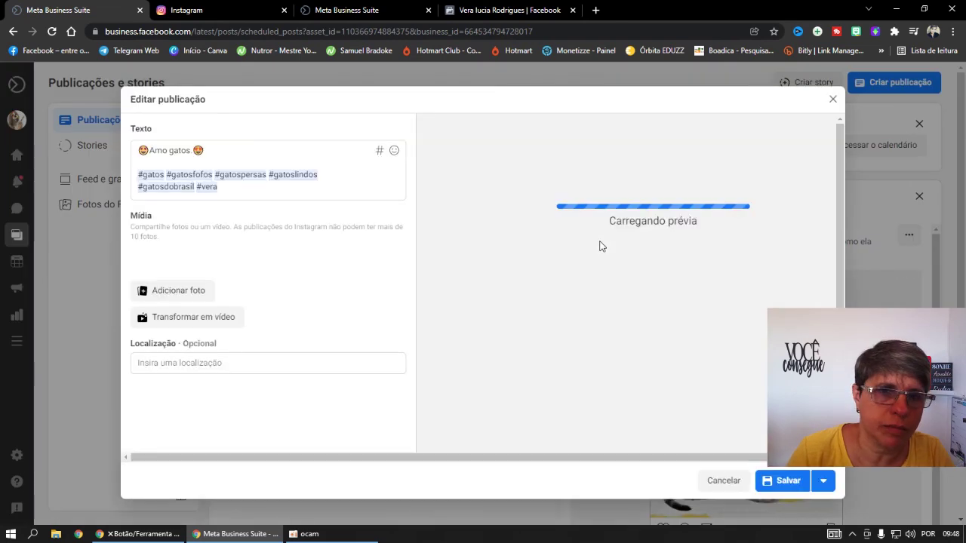
pyautogui.click(224, 155)
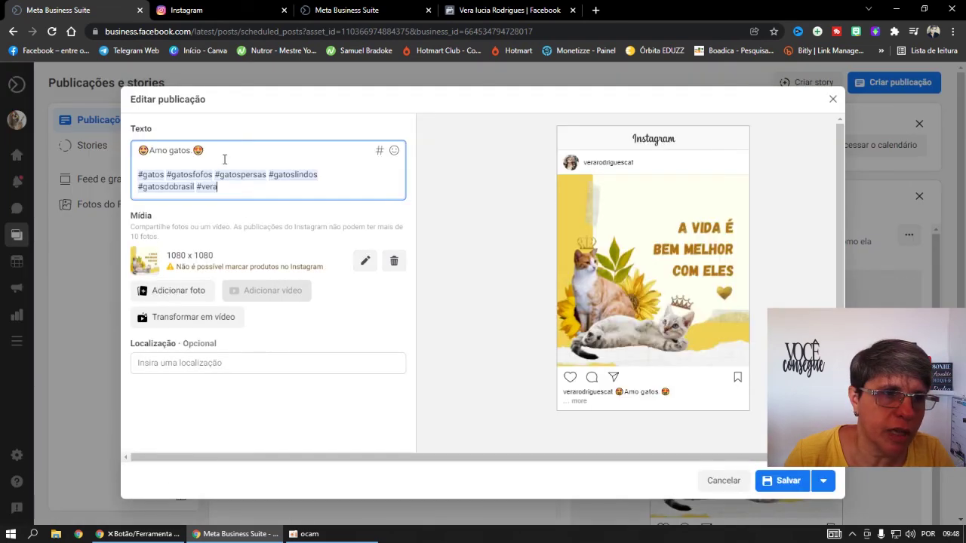
pyautogui.click(342, 390)
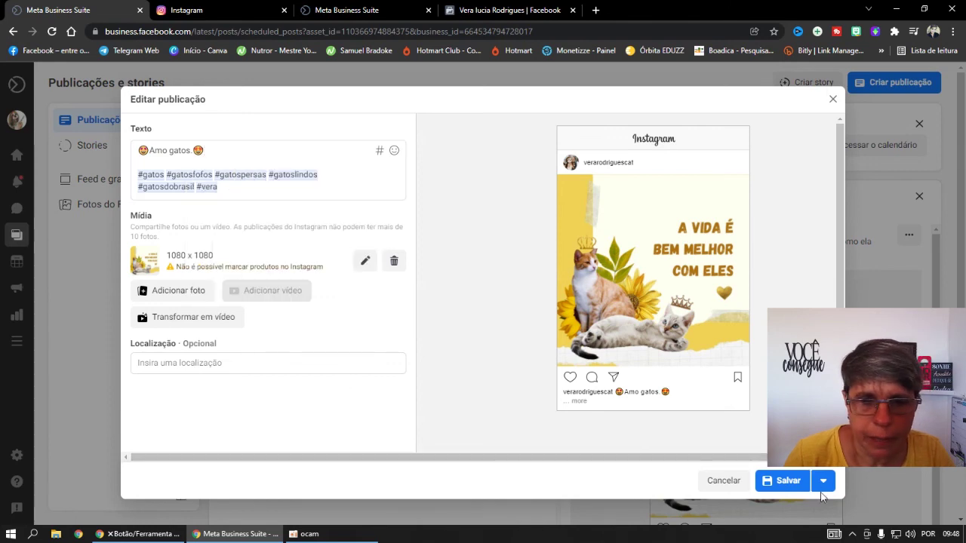
pyautogui.click(793, 482)
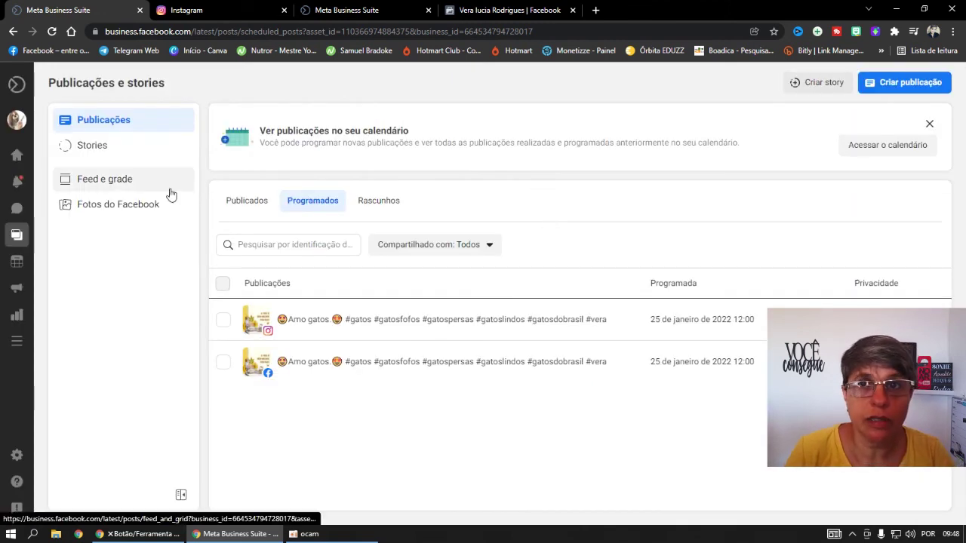
# - Open the list of business accounts (Contas empresariais)
pyautogui.click(45, 120)
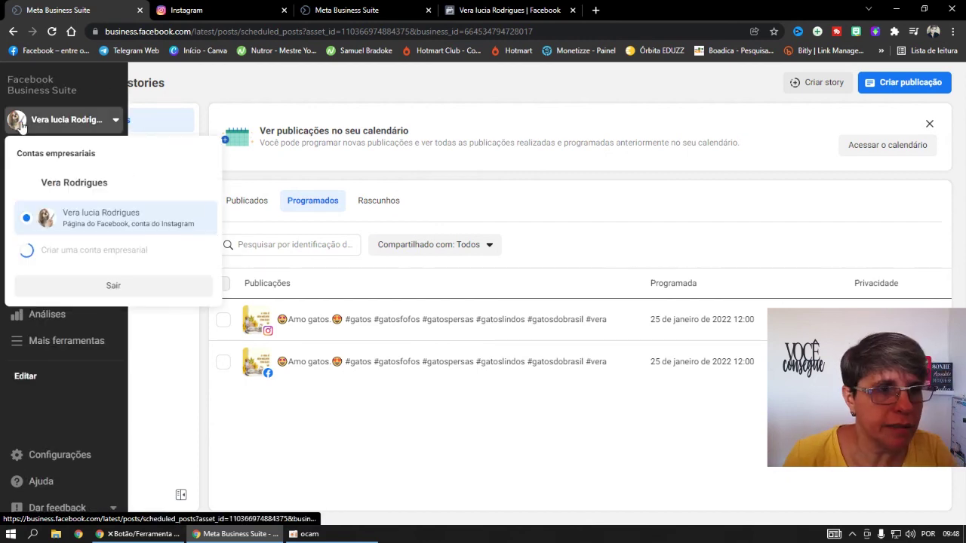